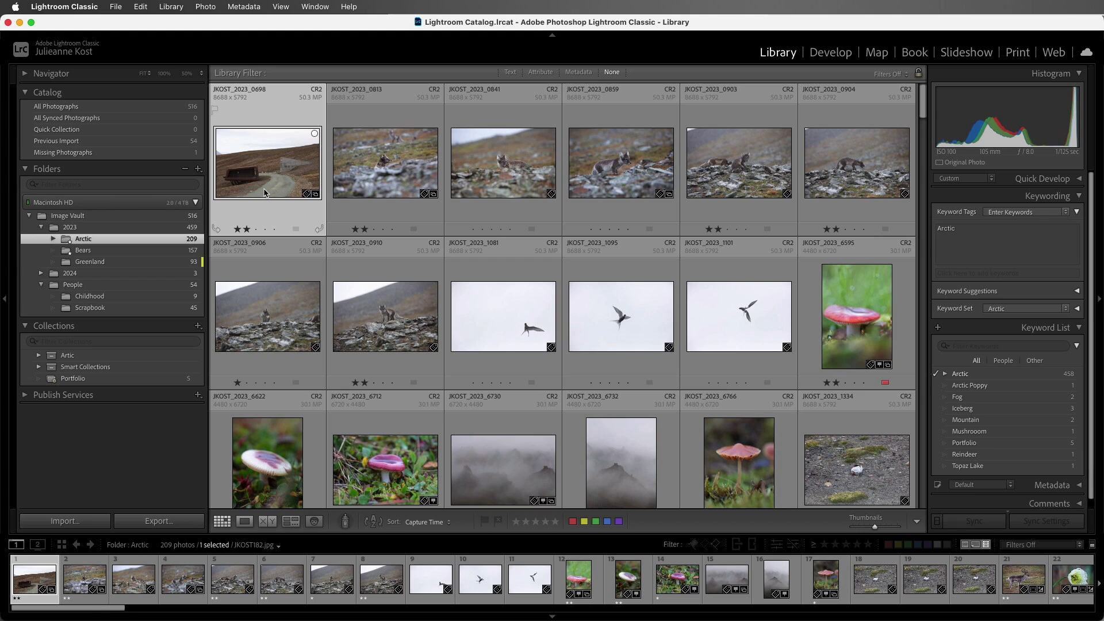
Step: Show the 45 photos of the People > Scrapbook folder in the Library grid
{"action": "left_click", "coordinate": [176, 310]}
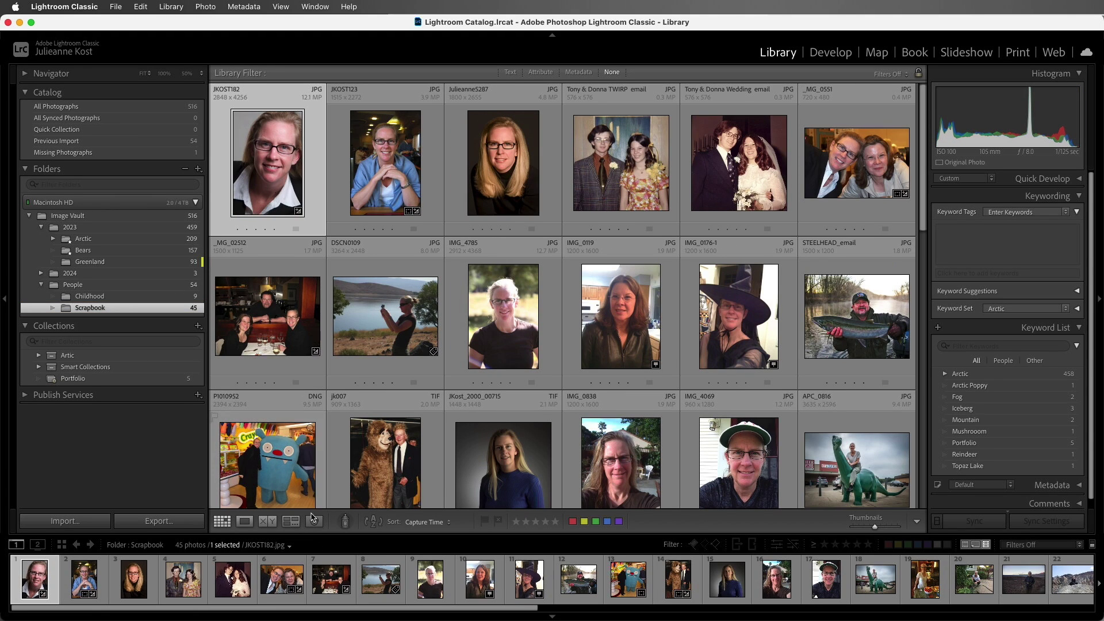
Step: Switch to People view to see Scrapbook's 51 unnamed faces grouped into stacks
{"action": "left_click", "coordinate": [316, 523]}
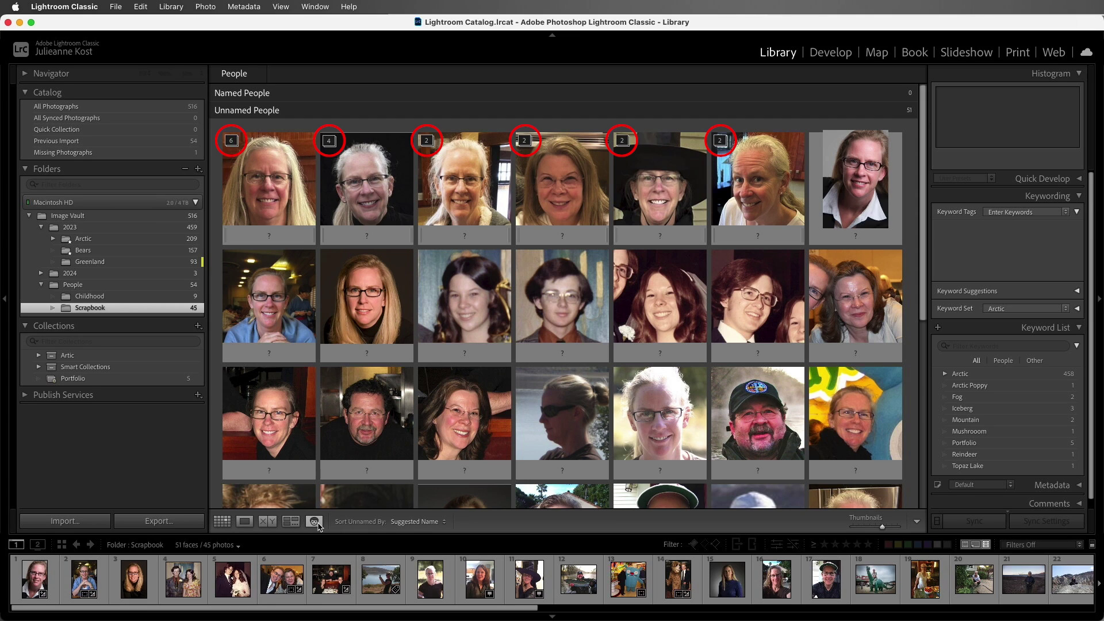
{"action": "mouse_move", "coordinate": [244, 165]}
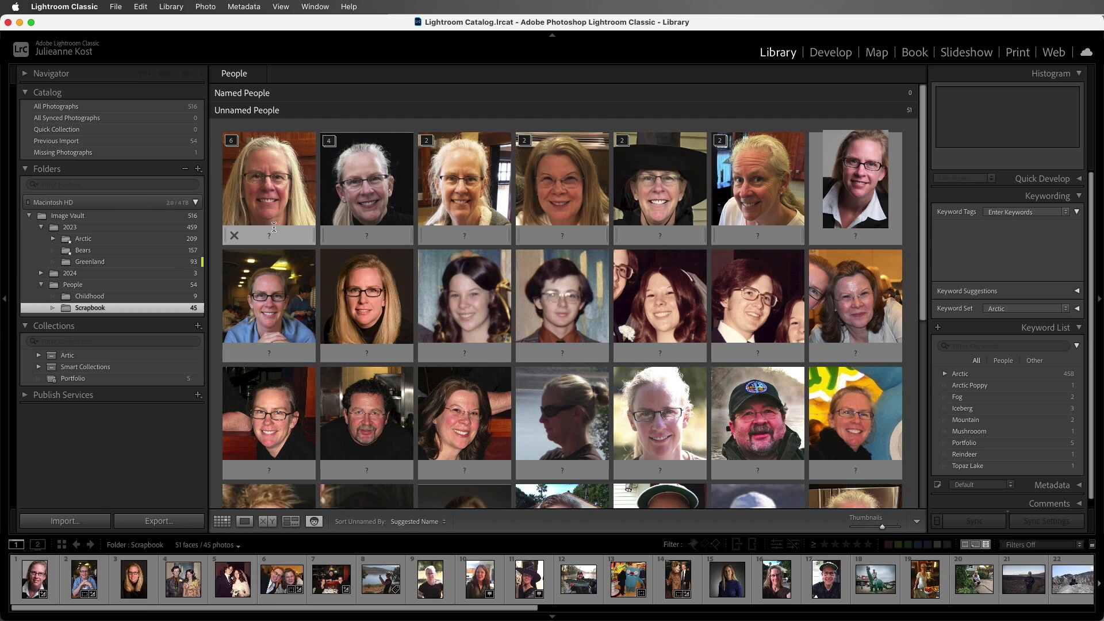
{"action": "left_click", "coordinate": [232, 141]}
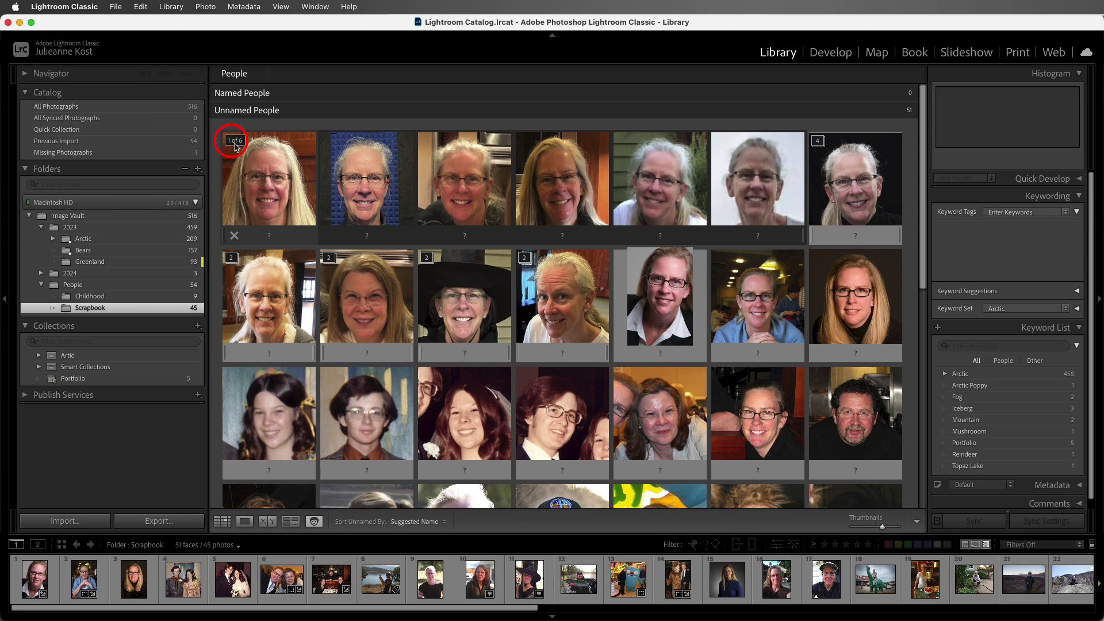
{"action": "left_click", "coordinate": [234, 143]}
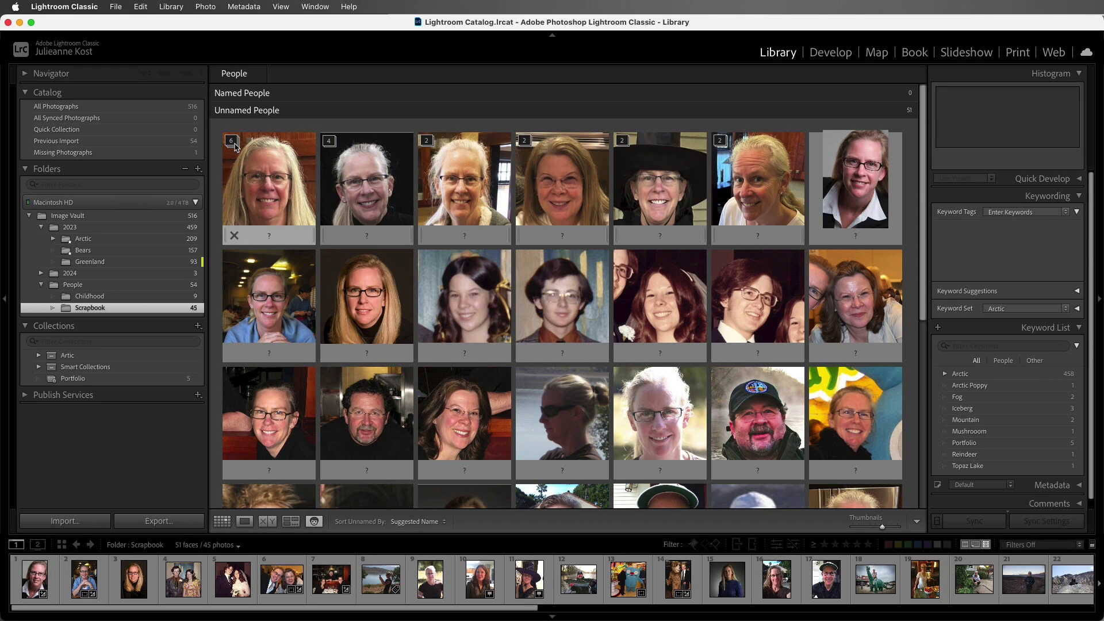
Step: Name the first two face stacks 'Julieanne', giving her 18 named faces
{"action": "left_click", "coordinate": [268, 236]}
{"action": "type", "text": "Julieanne"}
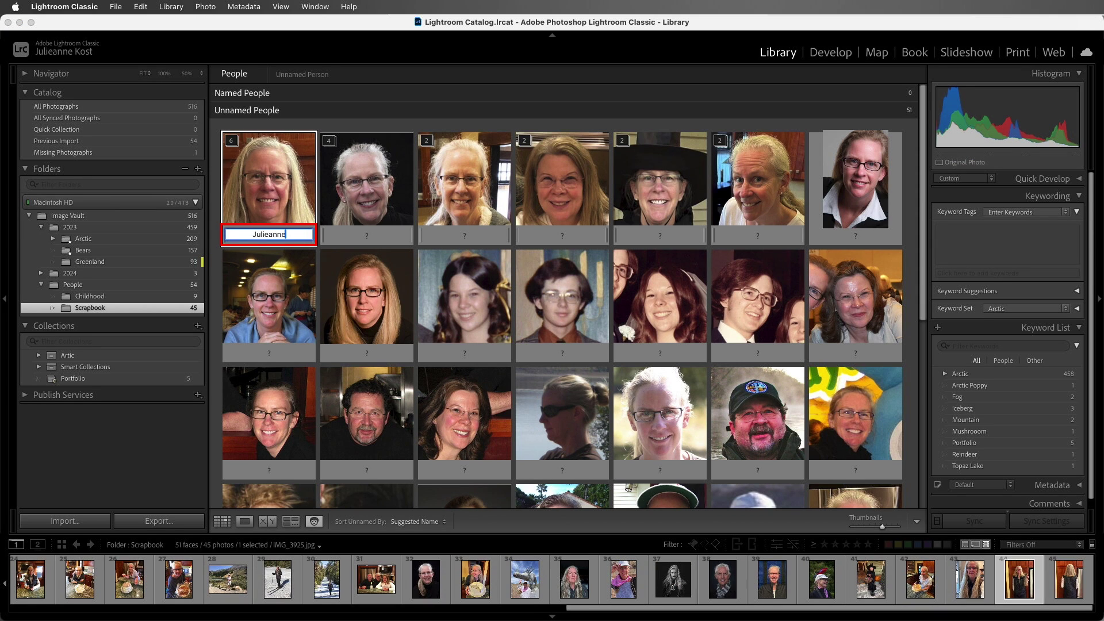
{"action": "key", "text": "Return"}
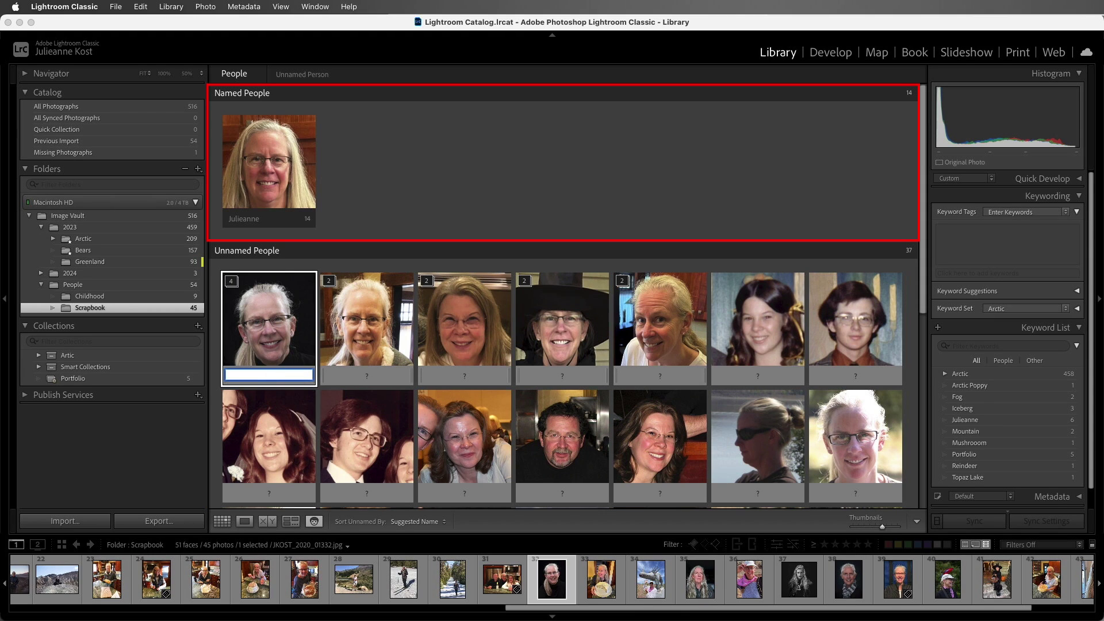
{"action": "type", "text": "Julieanne"}
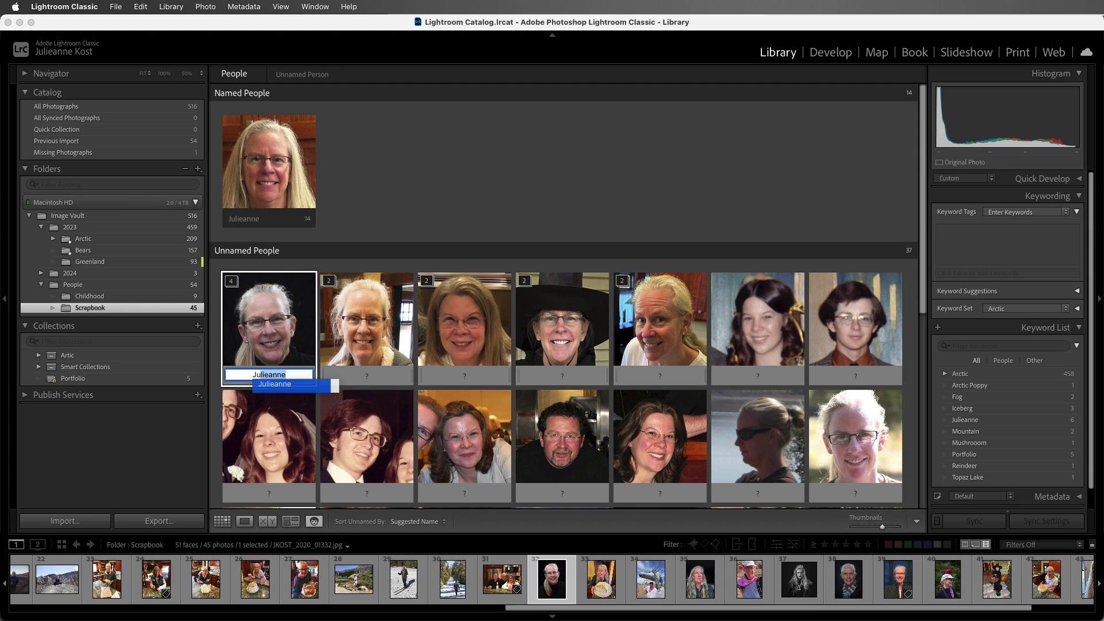
{"action": "key", "text": "Return"}
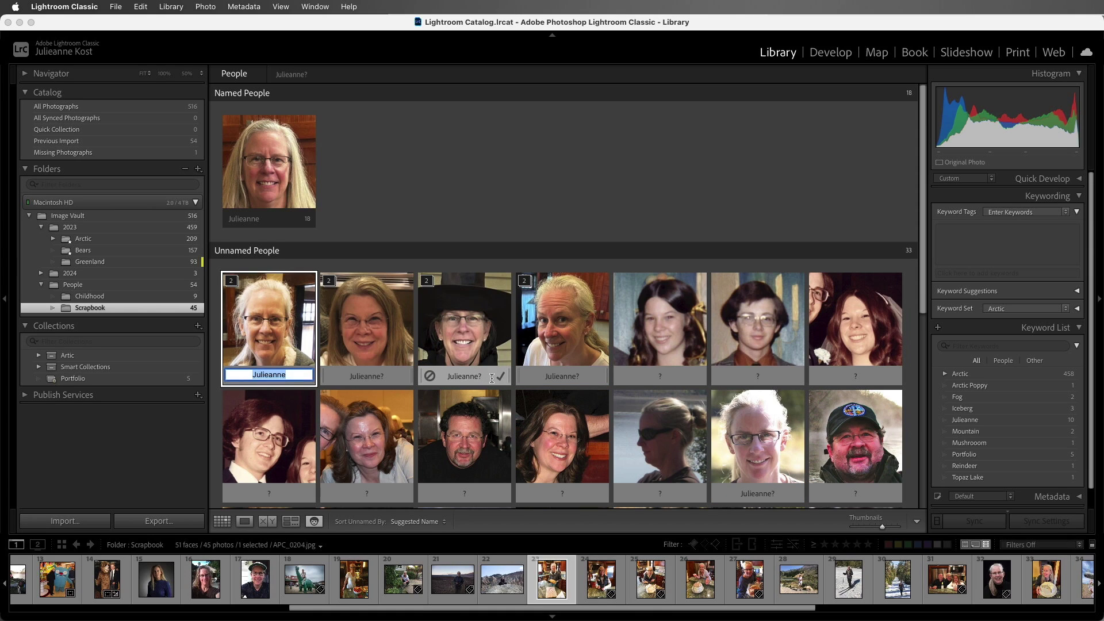
Step: Confirm each 'Julieanne?' suggestion so Julieanne grows to 25 faces
{"action": "left_click", "coordinate": [501, 379]}
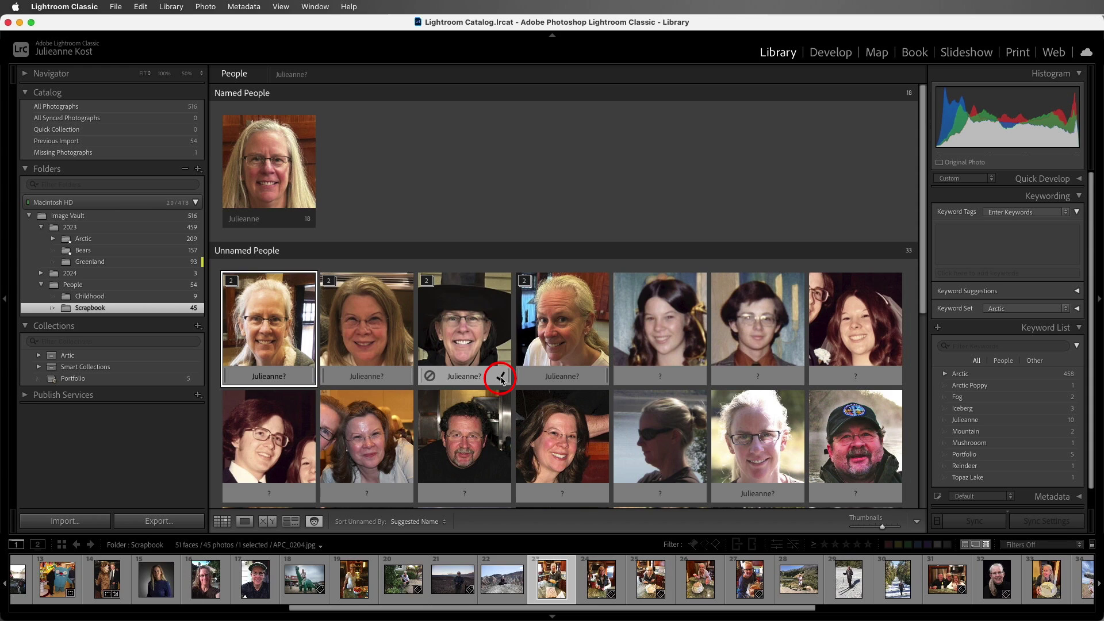
{"action": "left_click", "coordinate": [502, 378]}
{"action": "left_click", "coordinate": [502, 378]}
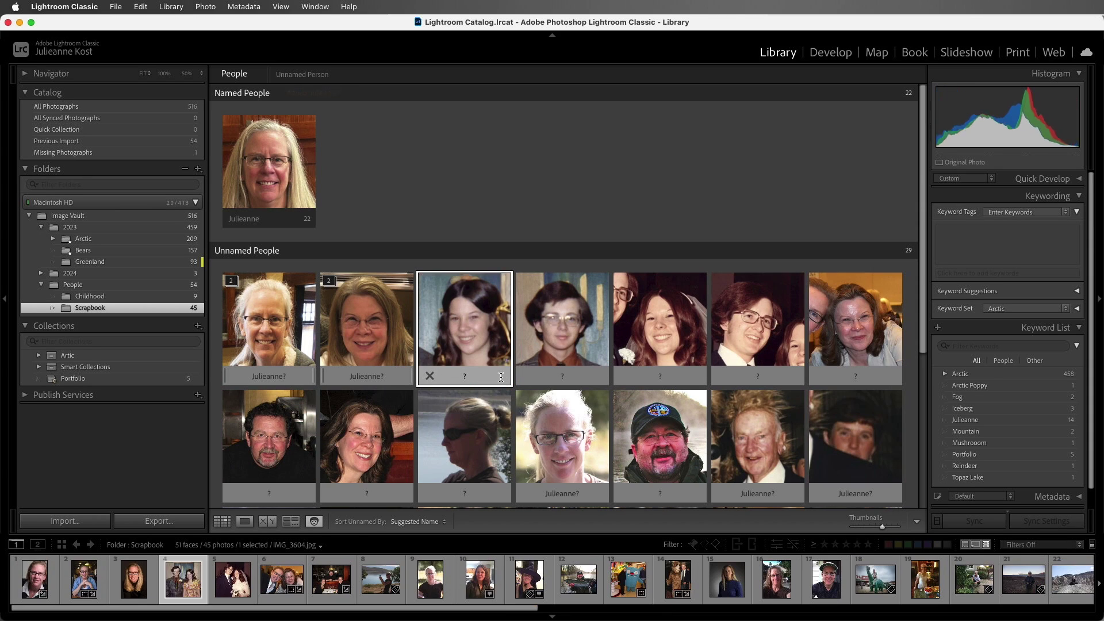
{"action": "left_click", "coordinate": [601, 493]}
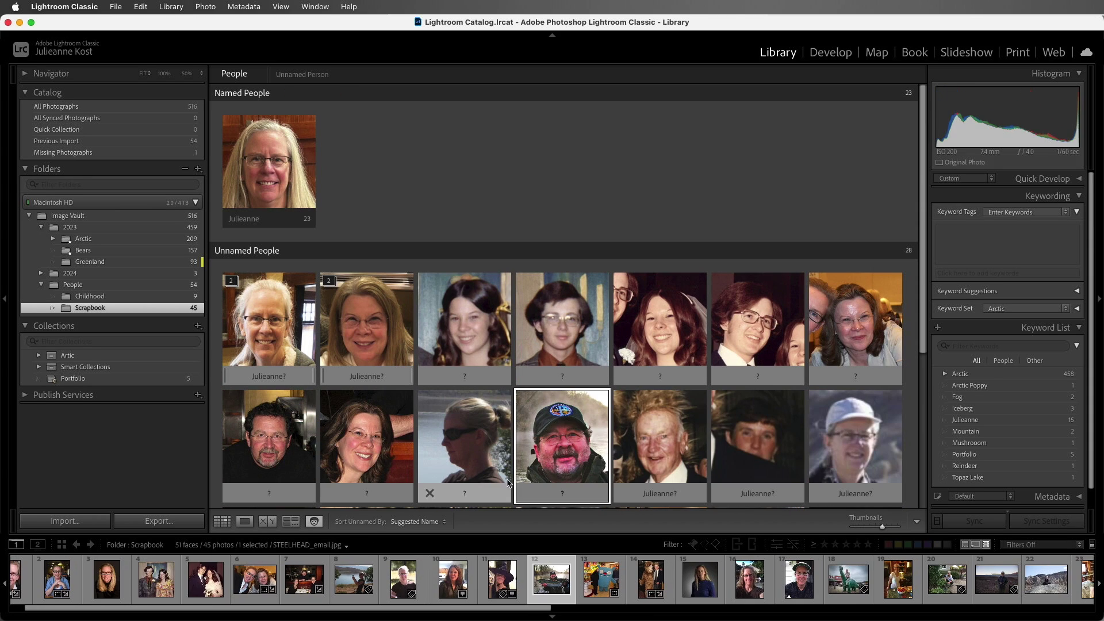
{"action": "left_click", "coordinate": [305, 377]}
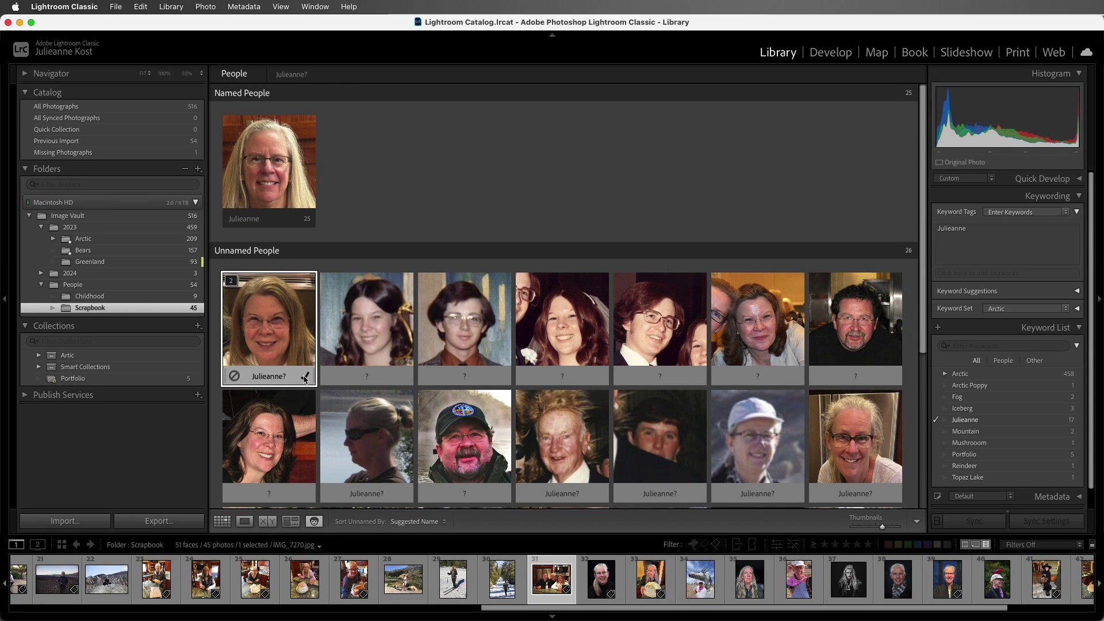
Step: Select the other woman's faces and name them 'Donna', giving her 6 faces
{"action": "left_click", "coordinate": [352, 345], "text": "super"}
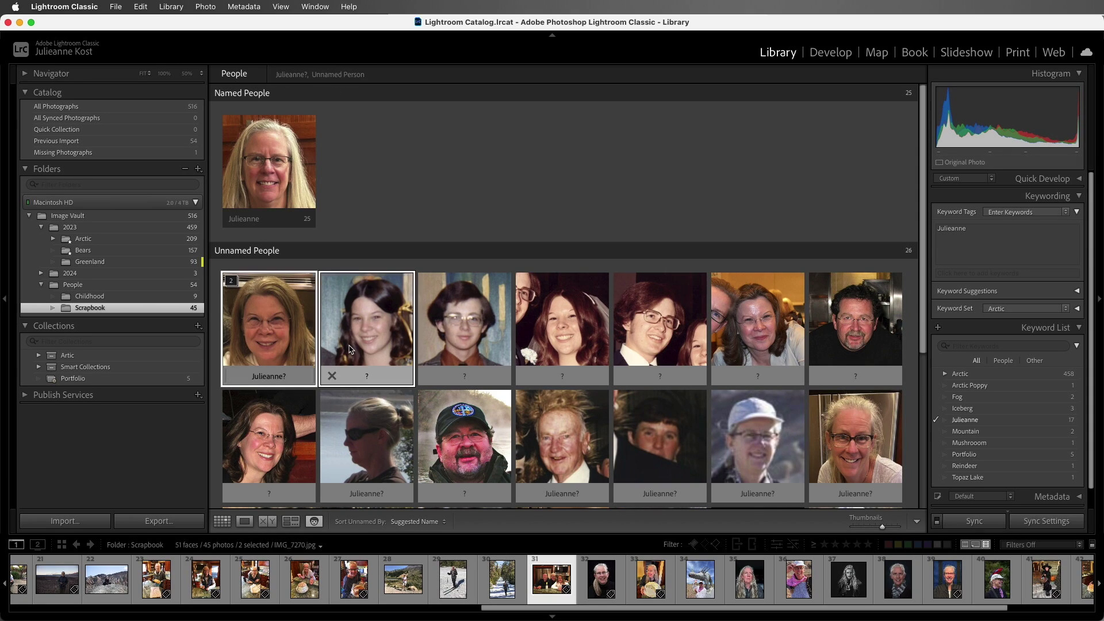
{"action": "left_click", "coordinate": [566, 329], "text": "super"}
{"action": "left_click", "coordinate": [757, 334], "text": "super"}
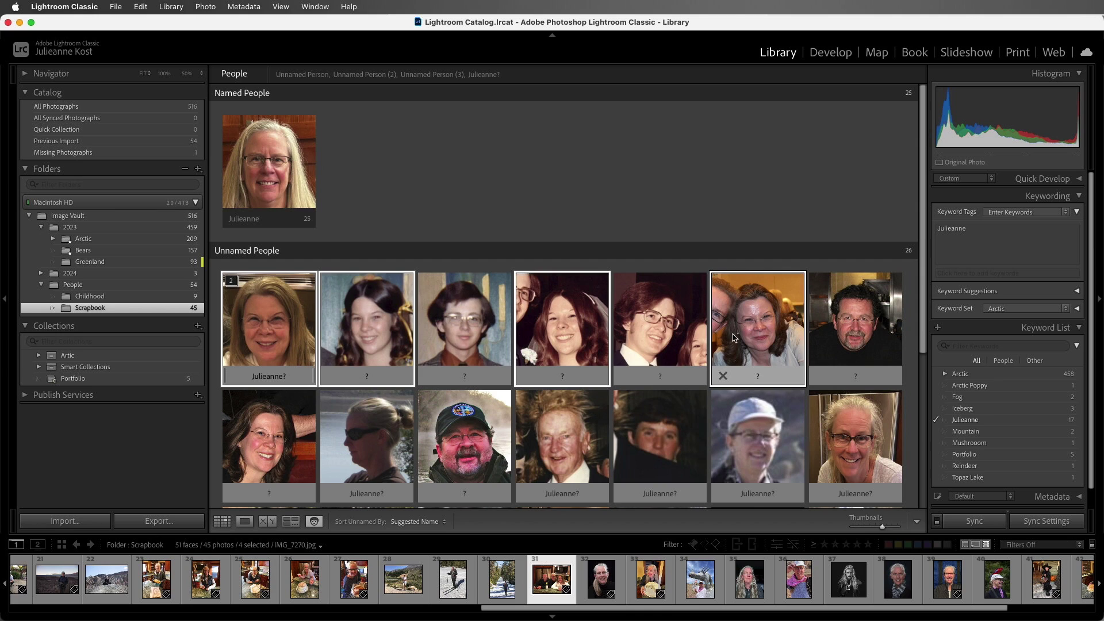
{"action": "left_click", "coordinate": [273, 451], "text": "super"}
{"action": "left_click", "coordinate": [271, 493]}
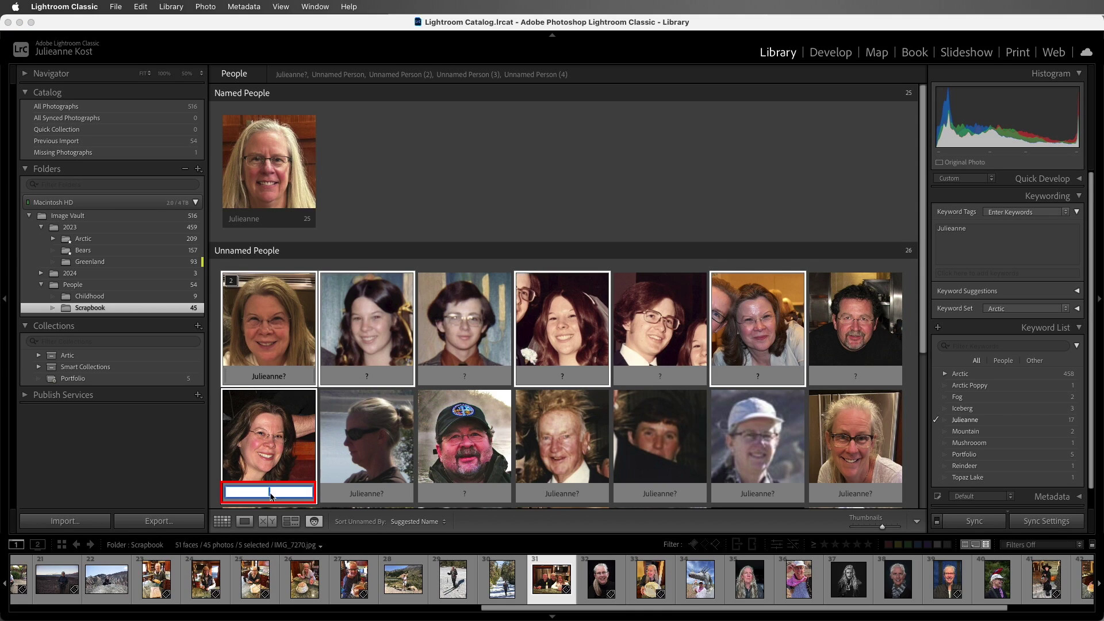
{"action": "type", "text": "Donna"}
{"action": "key", "text": "Tab"}
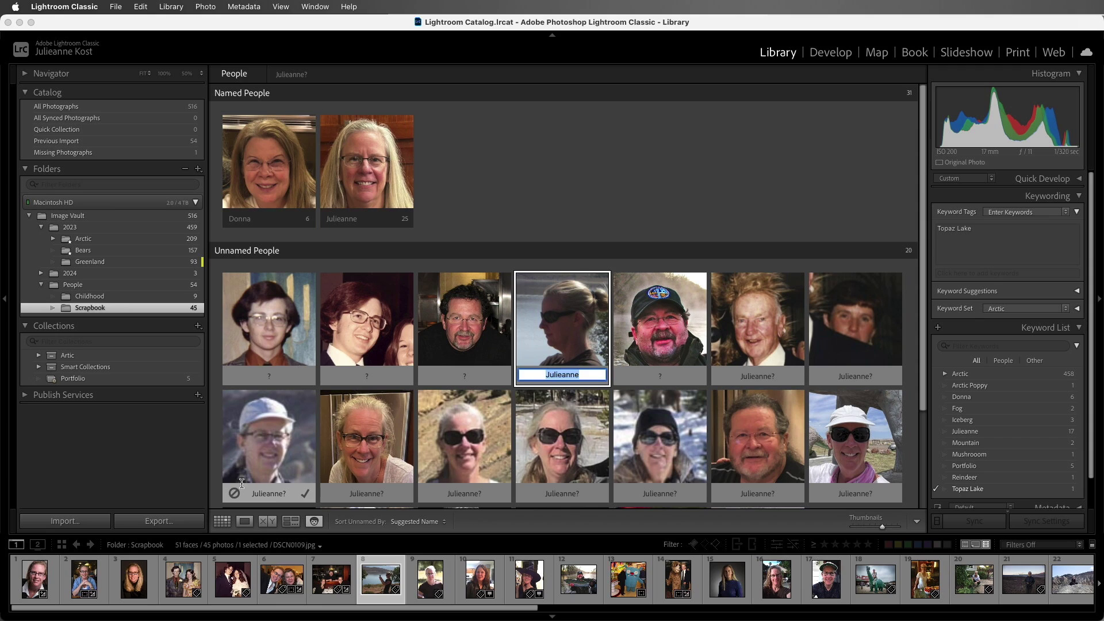
Step: Name the man's three faces 'Tony' and add one more bearded face, giving him 5
{"action": "left_click", "coordinate": [276, 340]}
{"action": "left_click", "coordinate": [369, 341], "text": "super"}
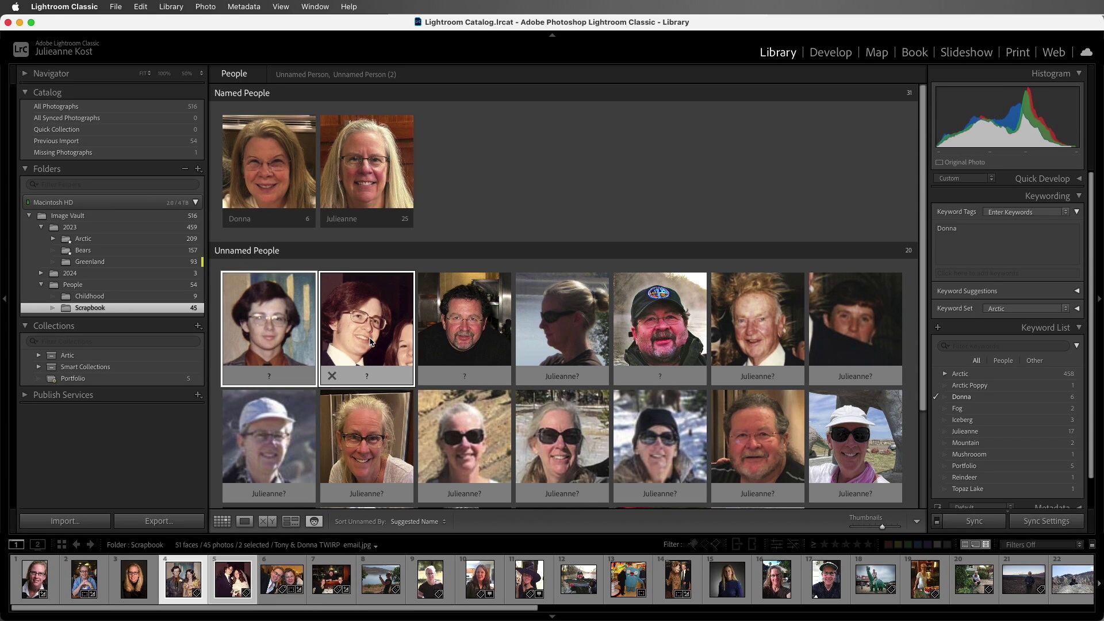
{"action": "left_click", "coordinate": [451, 341], "text": "super"}
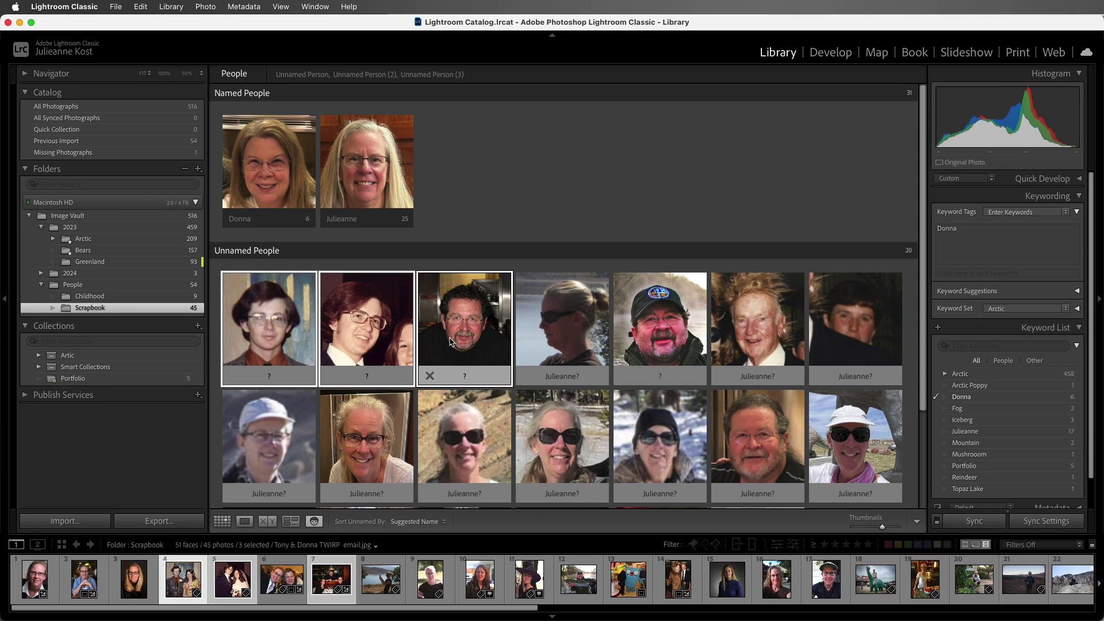
{"action": "left_click", "coordinate": [466, 377]}
{"action": "type", "text": "Tony"}
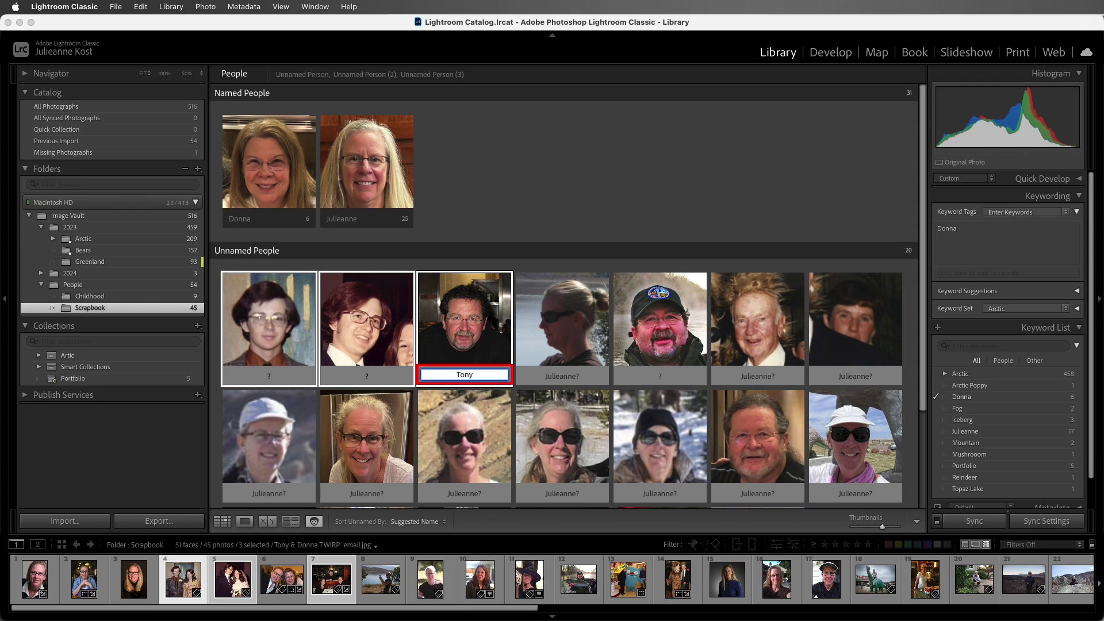
{"action": "key", "text": "Return"}
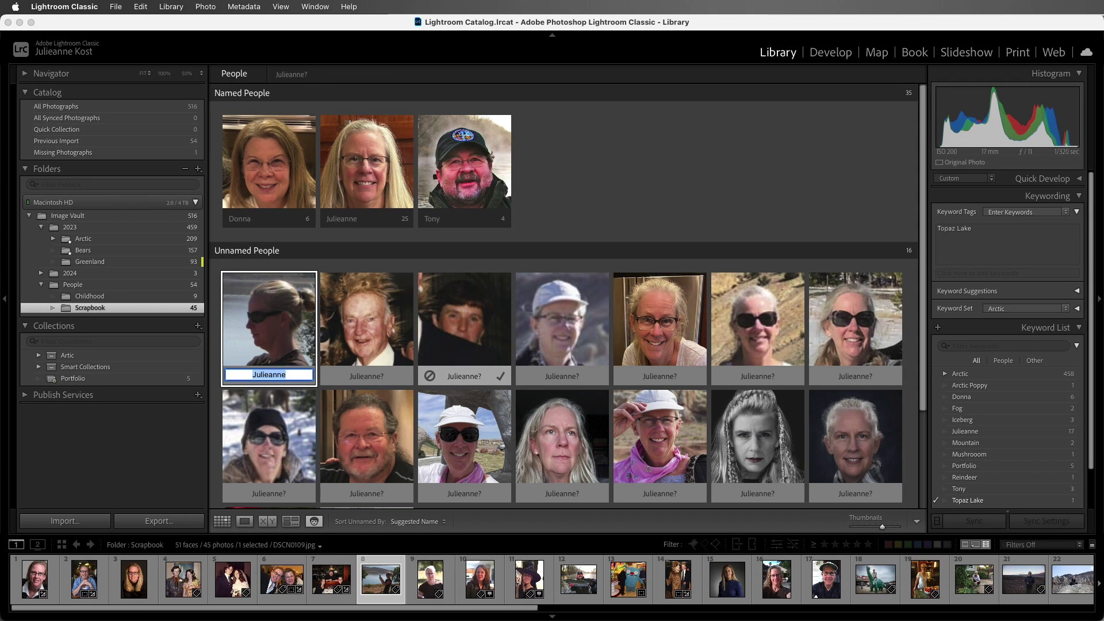
{"action": "key", "text": "Escape"}
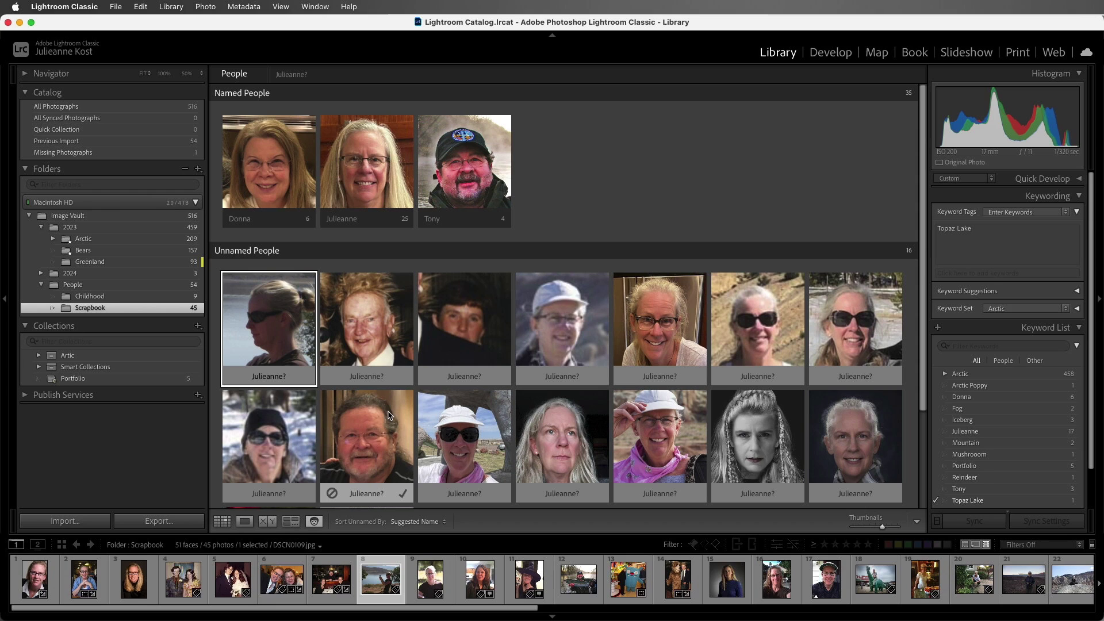
{"action": "left_click_drag", "start_coordinate": [389, 415], "coordinate": [433, 204]}
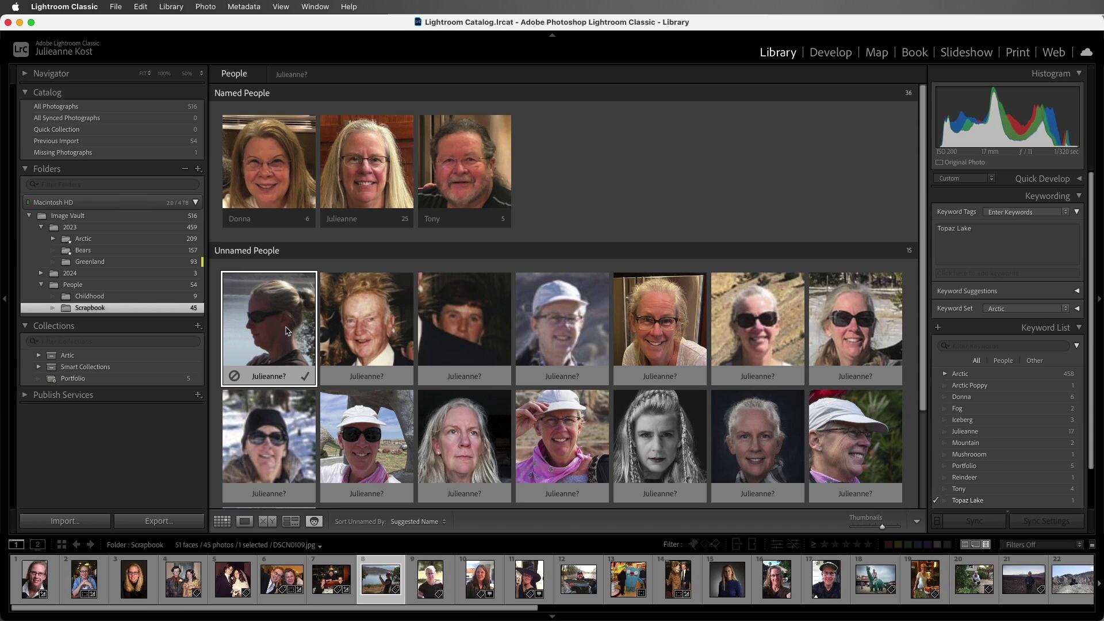
Step: Select all remaining unnamed faces and drag them onto the Julieanne stack
{"action": "scroll", "coordinate": [287, 345], "scroll_direction": "down", "scroll_amount": 2}
{"action": "scroll", "coordinate": [287, 345], "scroll_direction": "down", "scroll_amount": 3}
{"action": "key", "text": "super+a"}
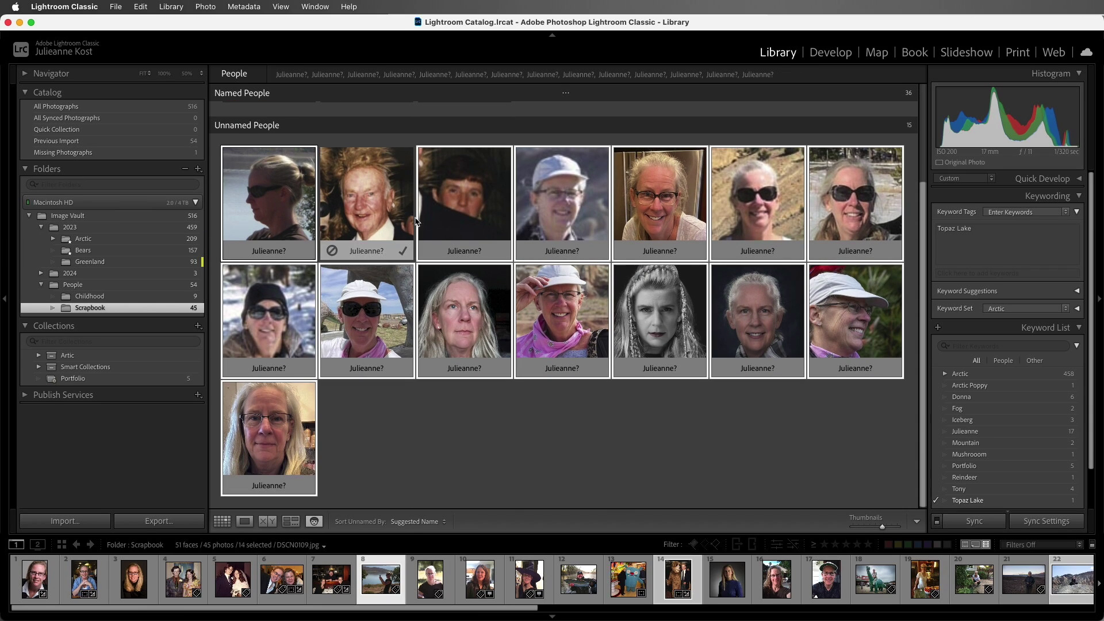
{"action": "scroll", "coordinate": [440, 222], "scroll_direction": "up", "scroll_amount": 3}
{"action": "left_click_drag", "start_coordinate": [281, 320], "coordinate": [349, 189]}
Step: Name the elderly man's face 'Gumpy' and open the last unnamed face's photo in Loupe
{"action": "left_click", "coordinate": [295, 369]}
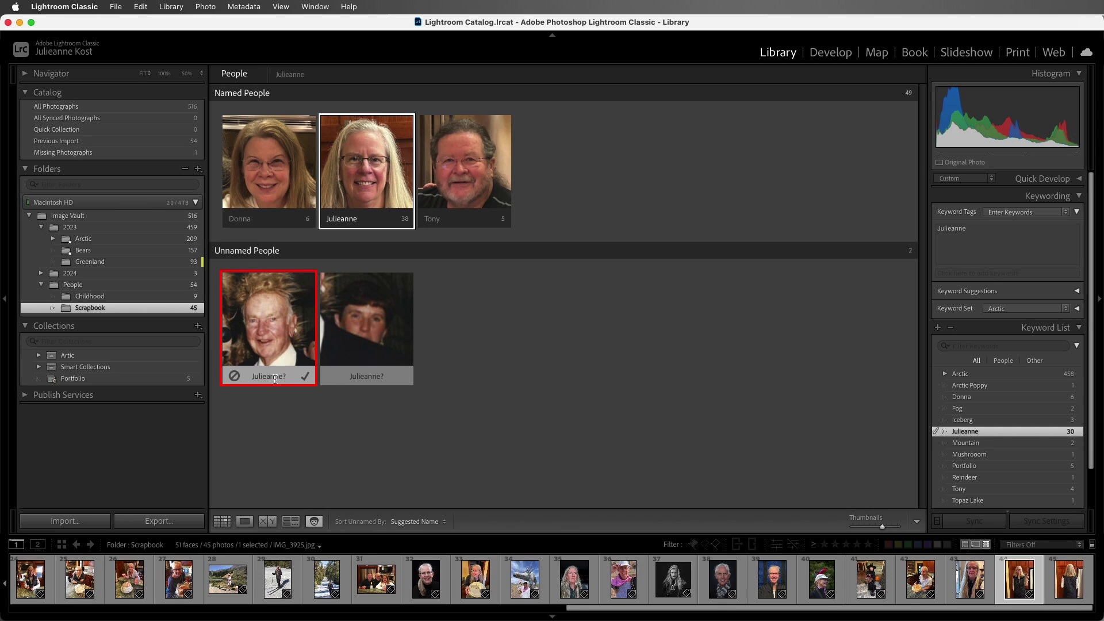
{"action": "left_click", "coordinate": [275, 379]}
{"action": "type", "text": "Gumpy"}
{"action": "key", "text": "Return"}
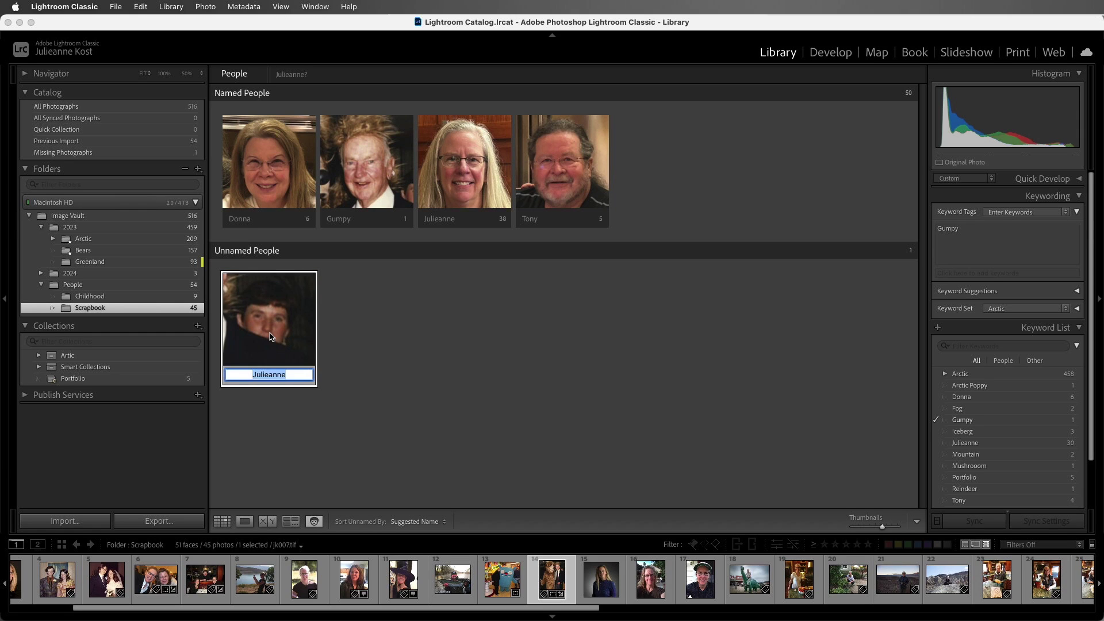
{"action": "double_click", "coordinate": [270, 336]}
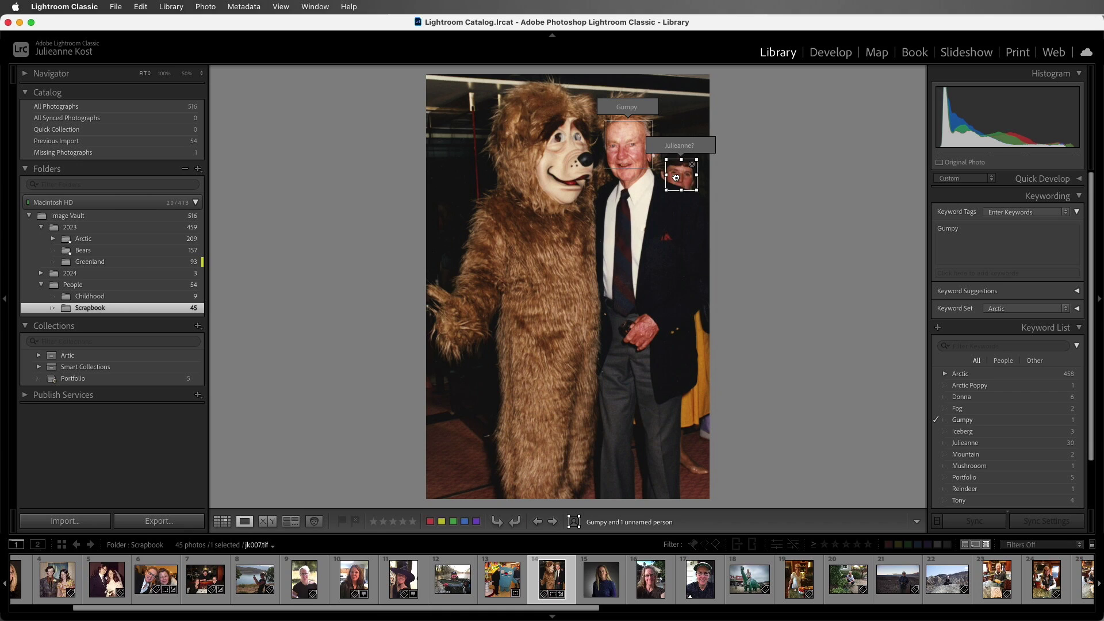
Step: Delete the stray face region and return to People view showing four named people
{"action": "left_click", "coordinate": [692, 165]}
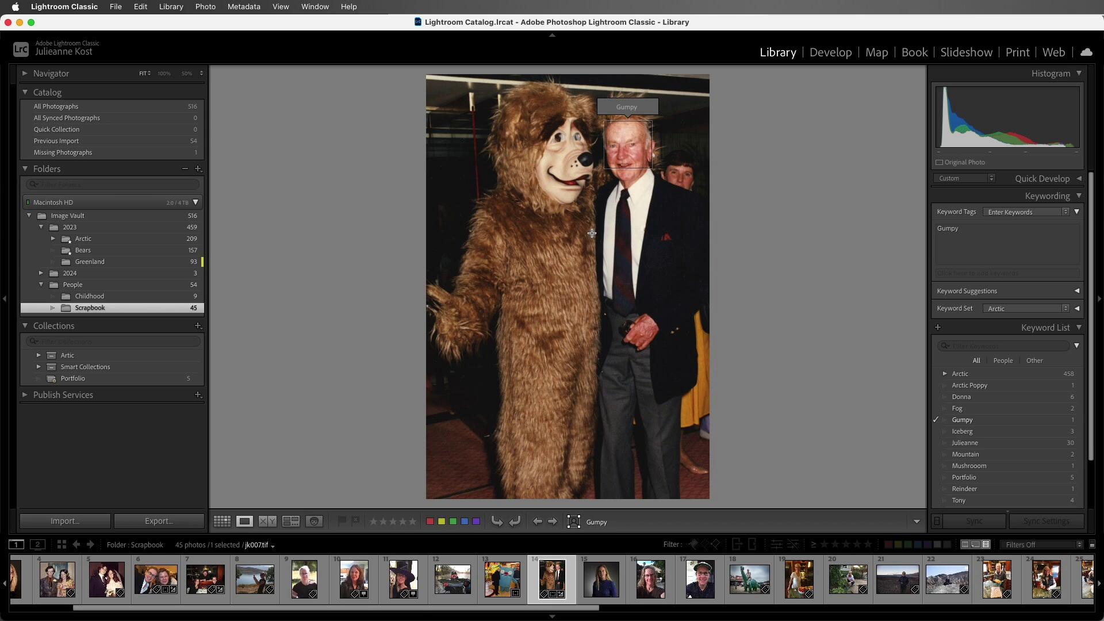
{"action": "left_click", "coordinate": [315, 524]}
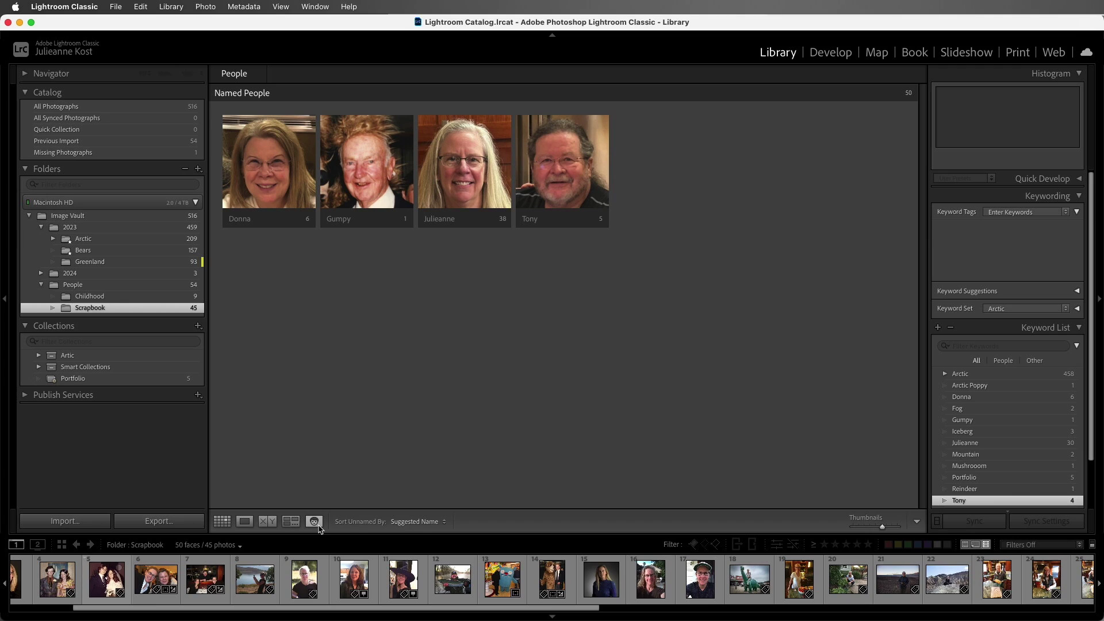
Step: Switch to the Childhood folder and check face detection in Activity Center and Catalog Settings
{"action": "left_click", "coordinate": [178, 298]}
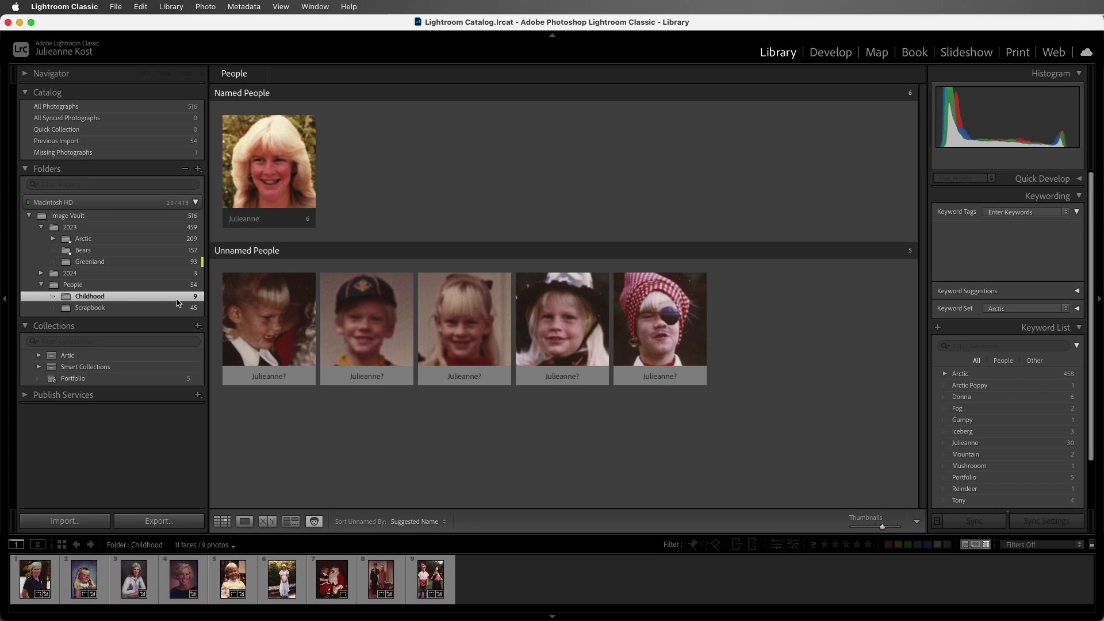
{"action": "left_click", "coordinate": [97, 53]}
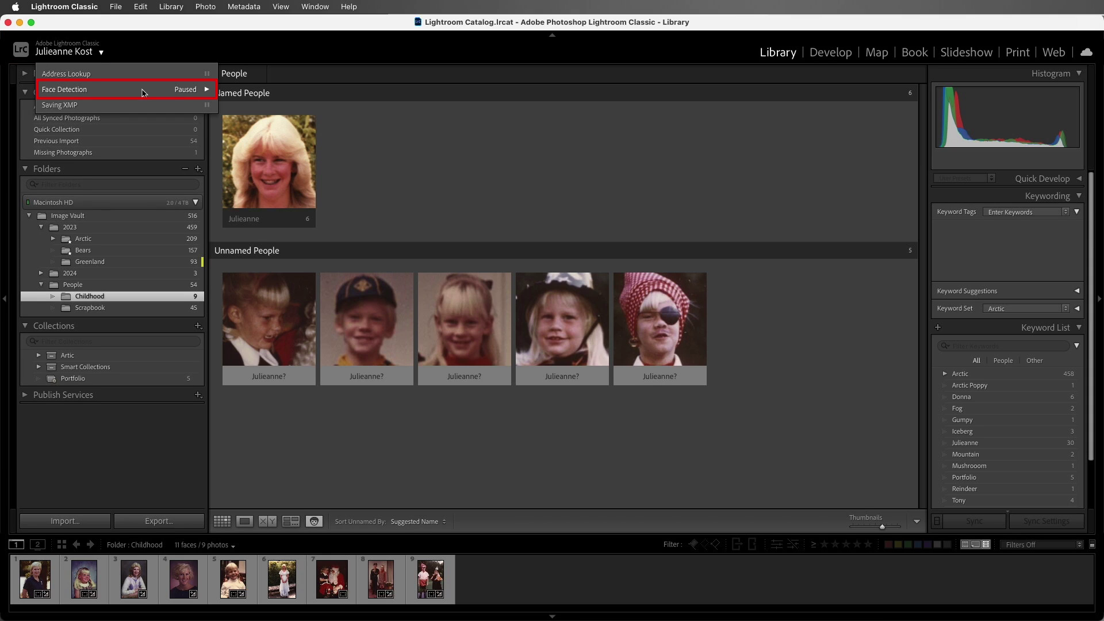
{"action": "left_click", "coordinate": [138, 58]}
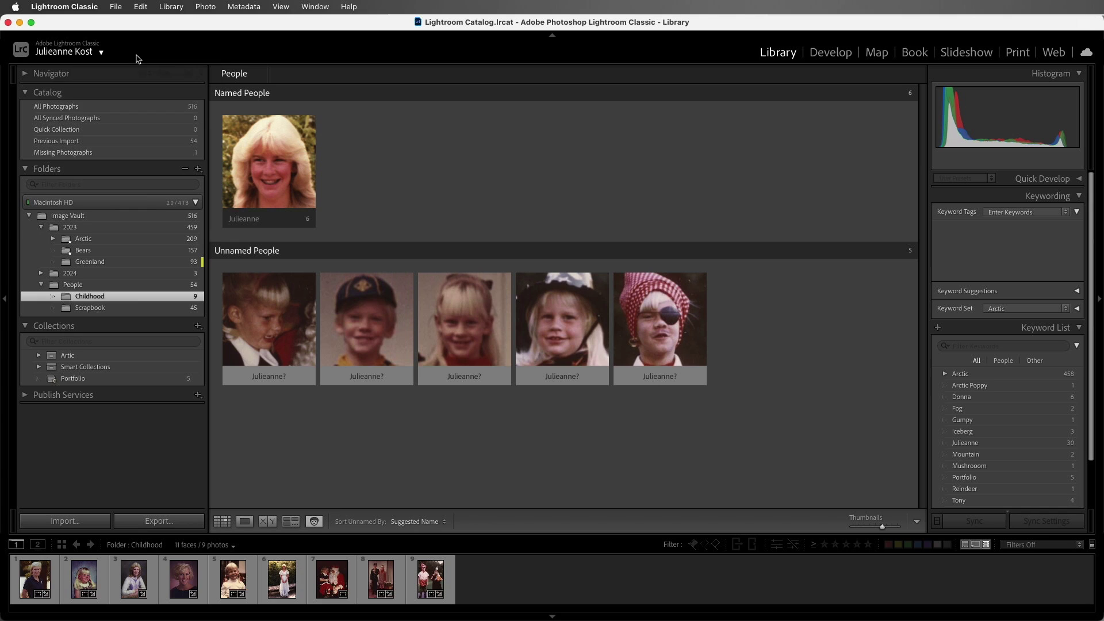
{"action": "left_click", "coordinate": [88, 8]}
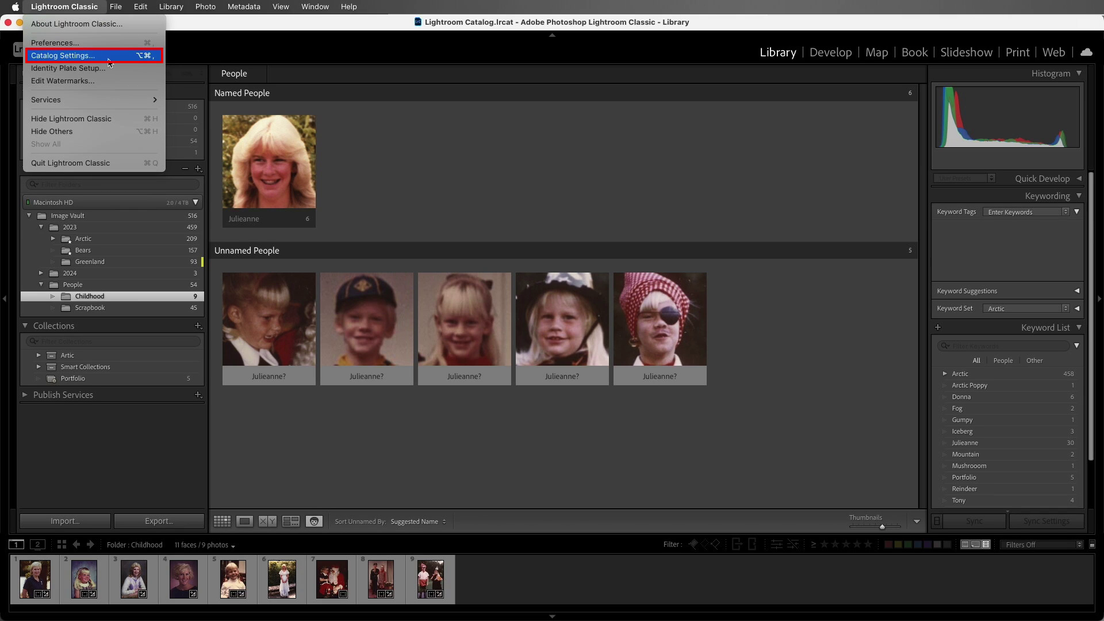
{"action": "left_click", "coordinate": [95, 55]}
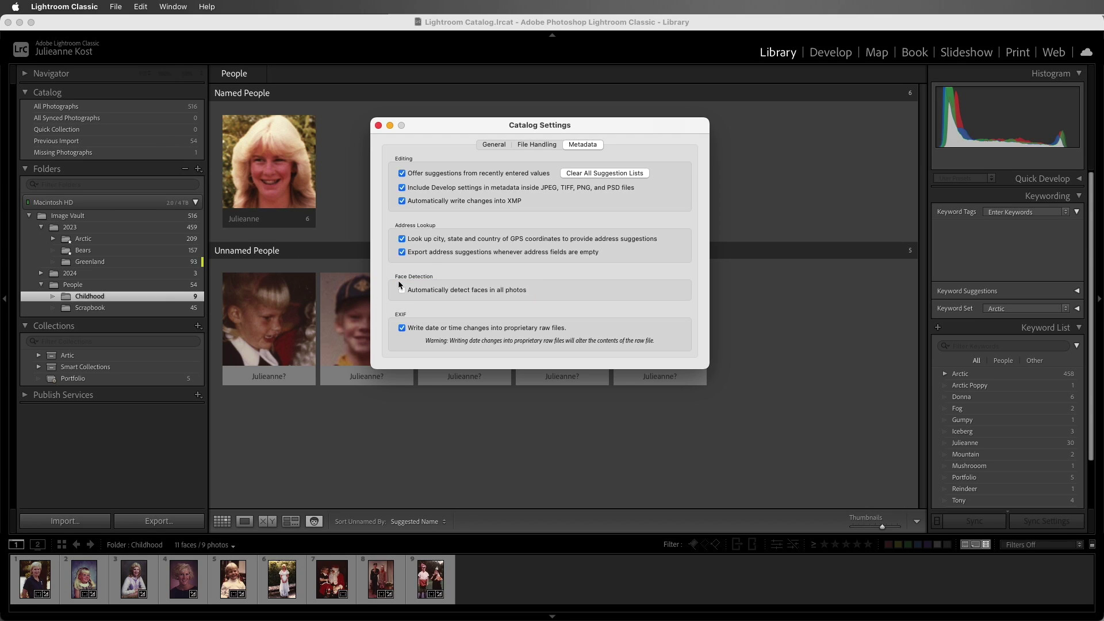
{"action": "left_click", "coordinate": [378, 126]}
Step: Confirm three selected unnamed Childhood faces as Julieanne
{"action": "left_click", "coordinate": [281, 327]}
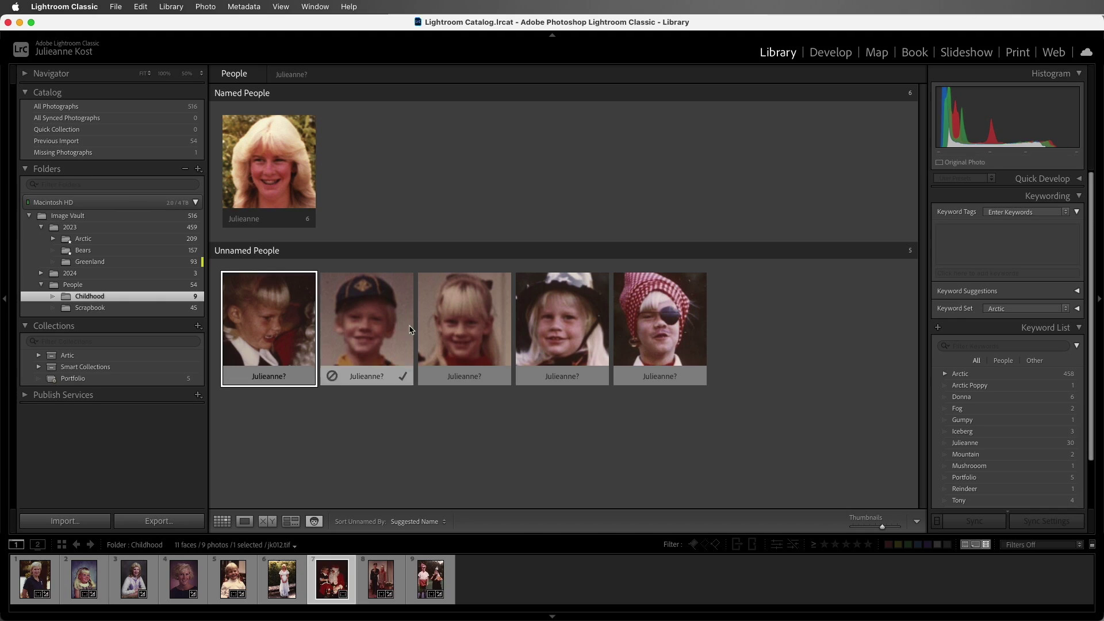
{"action": "left_click", "coordinate": [464, 329], "text": "super"}
{"action": "left_click", "coordinate": [551, 329], "text": "super"}
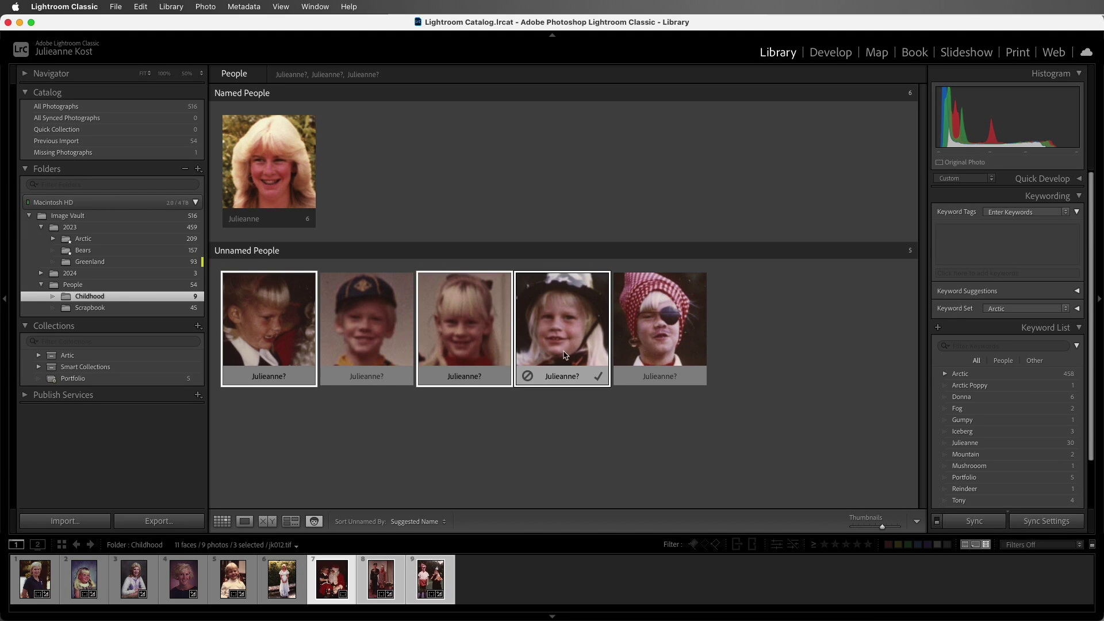
{"action": "left_click", "coordinate": [598, 376]}
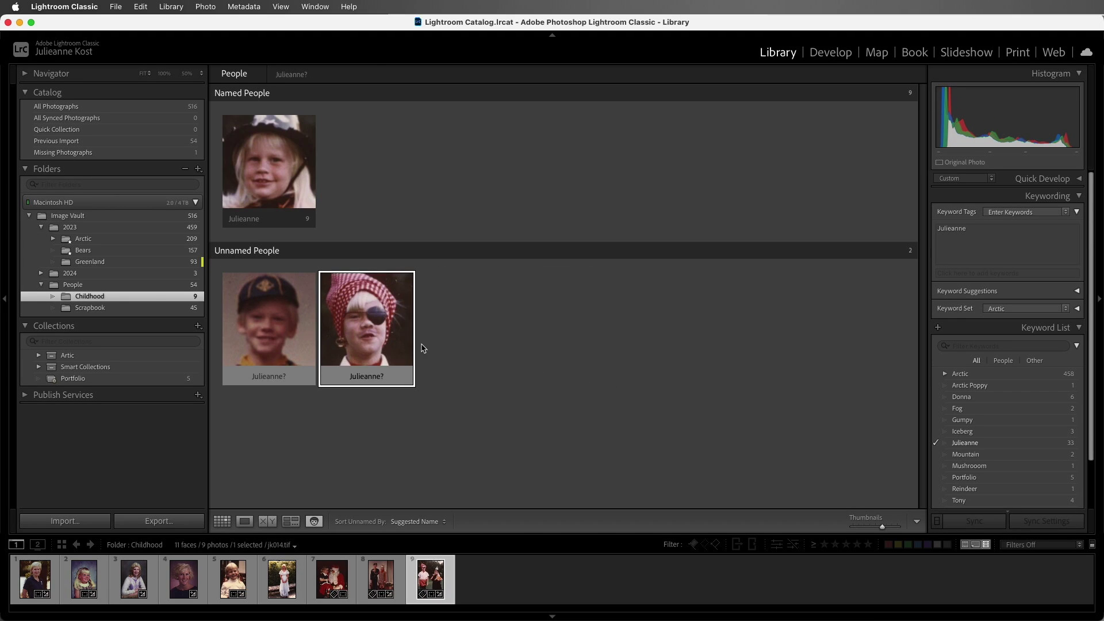
Step: Name the remaining two faces, including the boy in the cap, 'Big Brother'
{"action": "left_click", "coordinate": [286, 339], "text": "super"}
{"action": "left_click", "coordinate": [276, 372]}
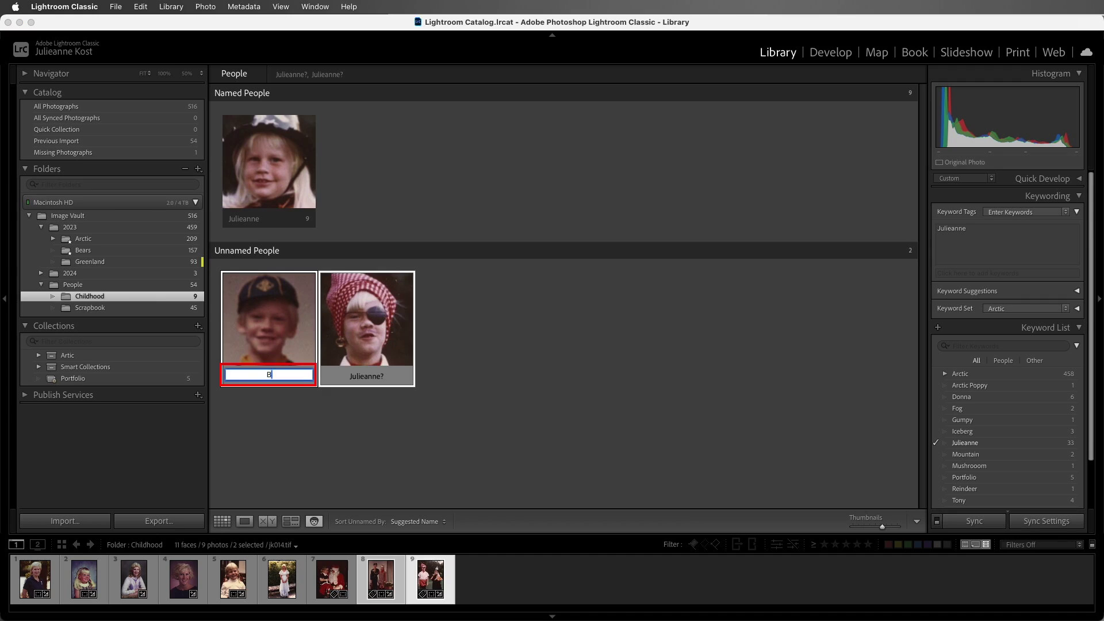
{"action": "type", "text": "Big Brother"}
{"action": "key", "text": "Return"}
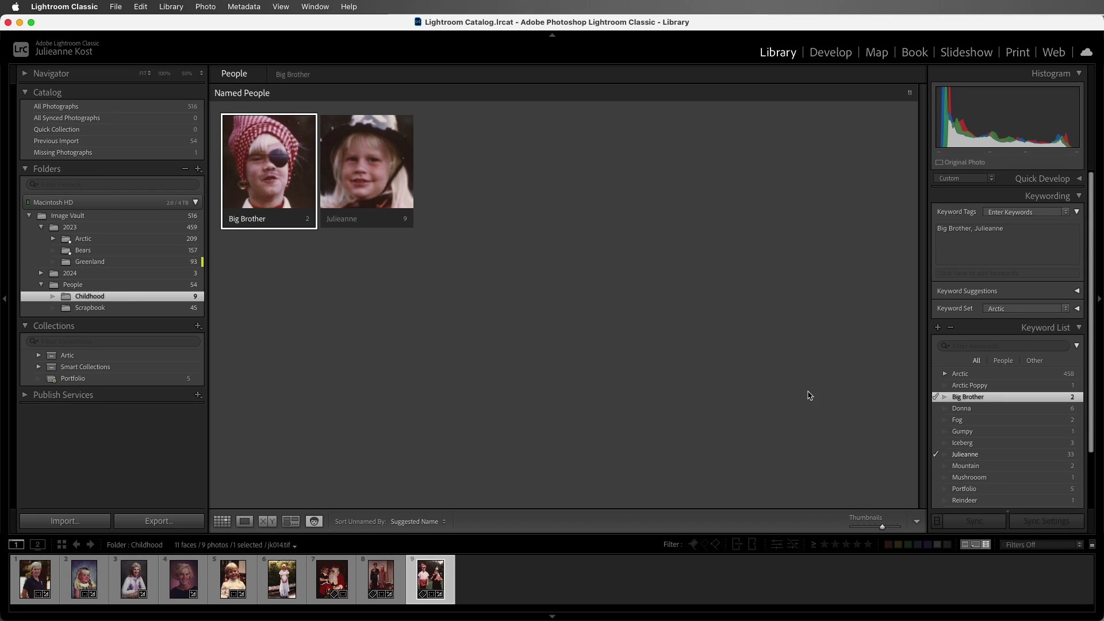
Step: List only person keywords, set the Library Filter to None, and save Julieanne's keyword settings
{"action": "left_click", "coordinate": [1003, 360]}
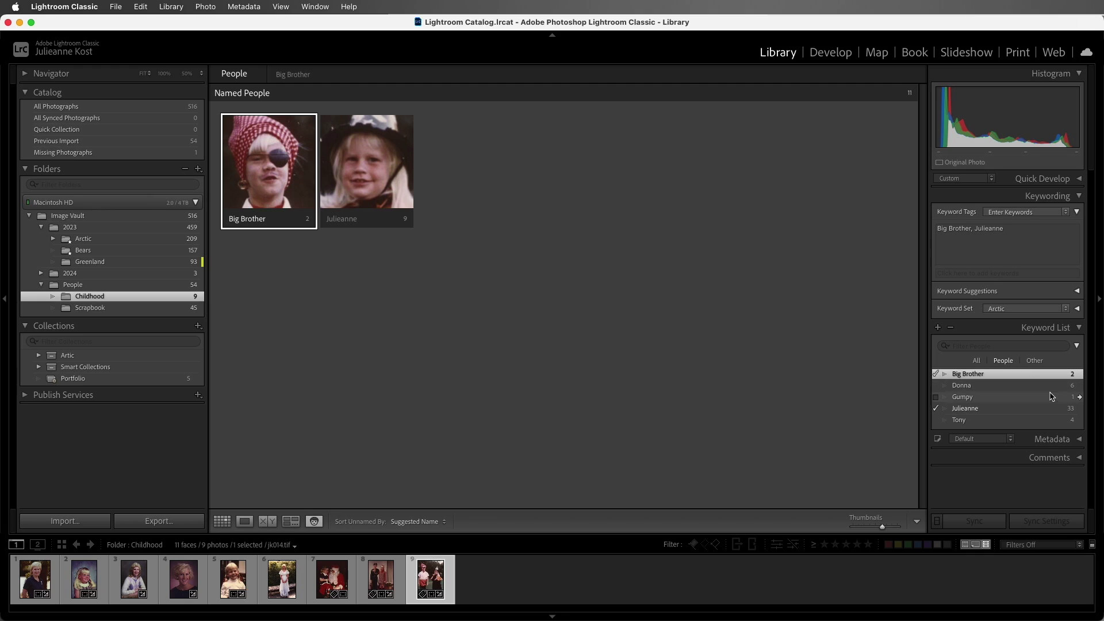
{"action": "left_click", "coordinate": [1080, 410]}
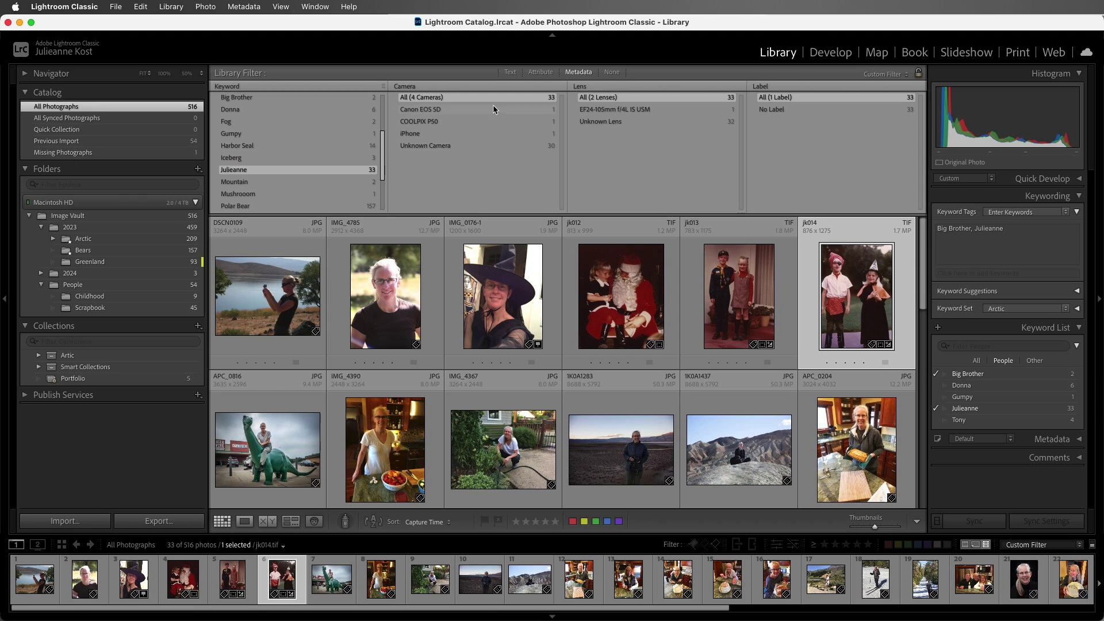
{"action": "left_click", "coordinate": [613, 73]}
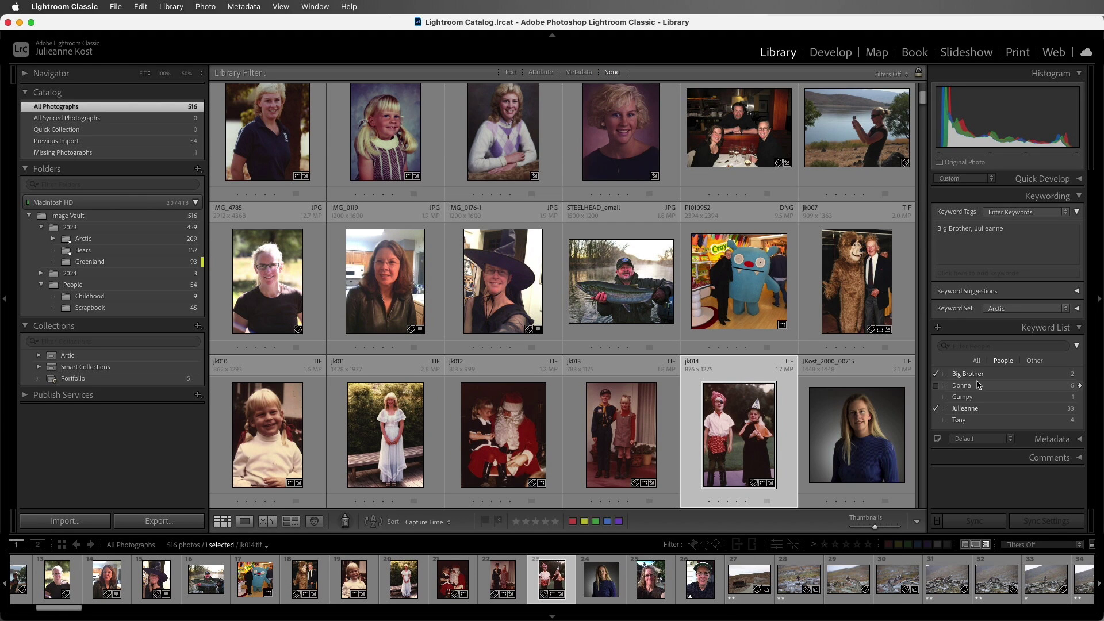
{"action": "double_click", "coordinate": [972, 409]}
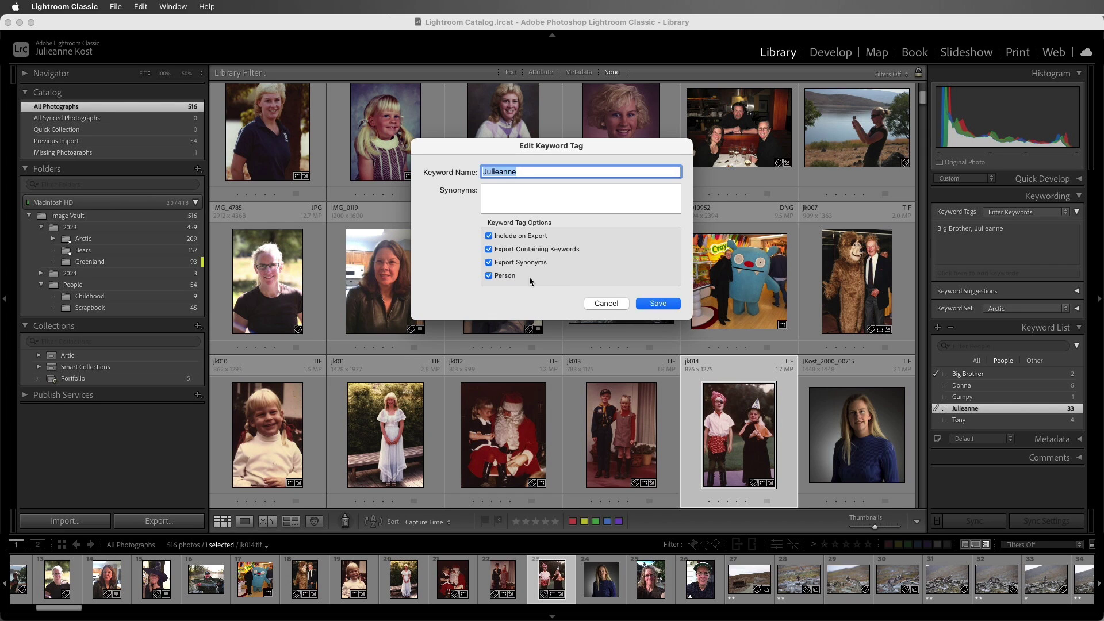
{"action": "left_click", "coordinate": [651, 304]}
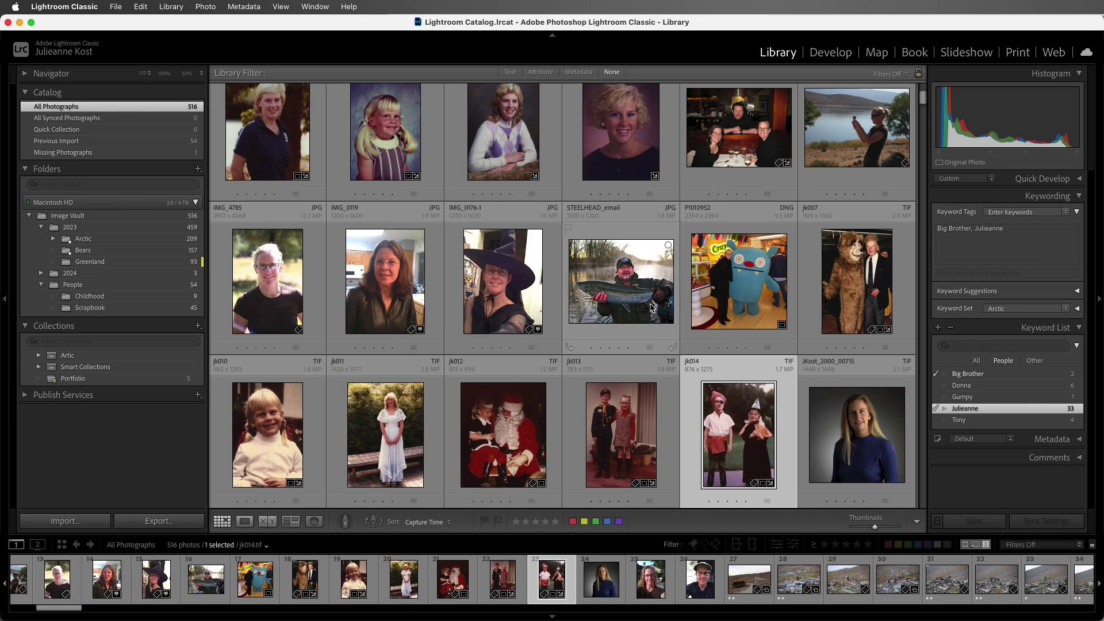
Step: View the restaurant photo's face regions, then go to Childhood photo jk012.tif with Santa
{"action": "double_click", "coordinate": [713, 150]}
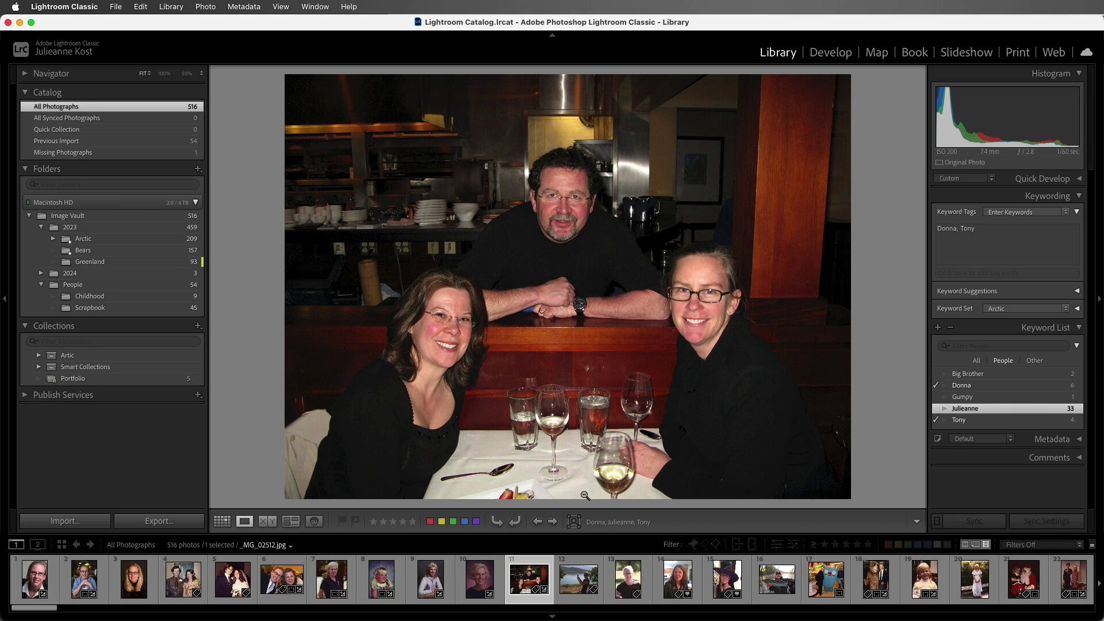
{"action": "left_click", "coordinate": [573, 522]}
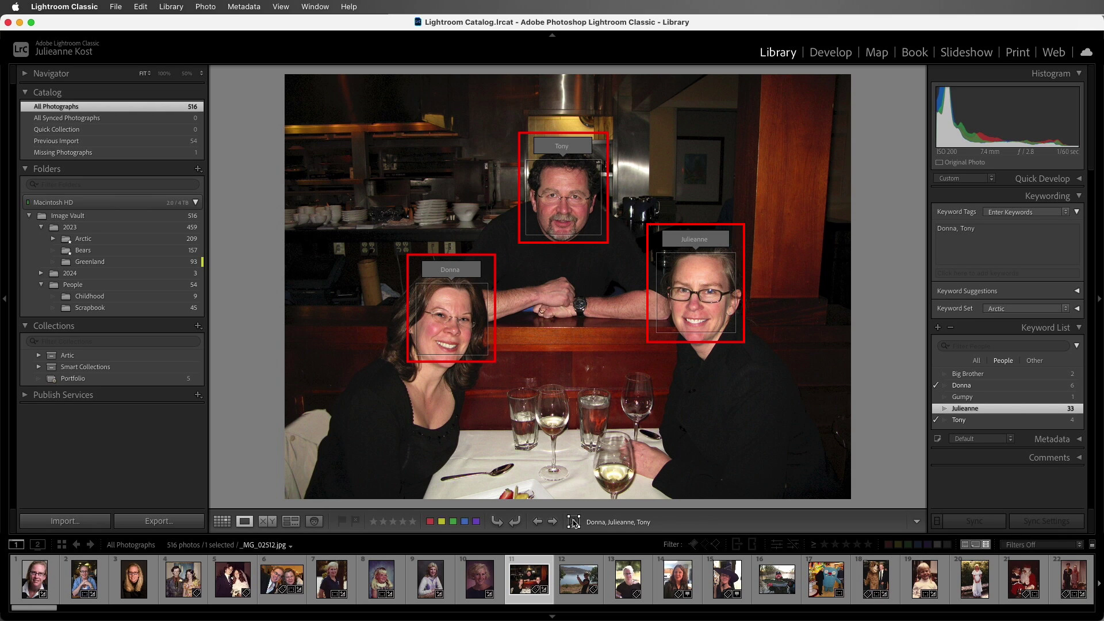
{"action": "left_click", "coordinate": [176, 298]}
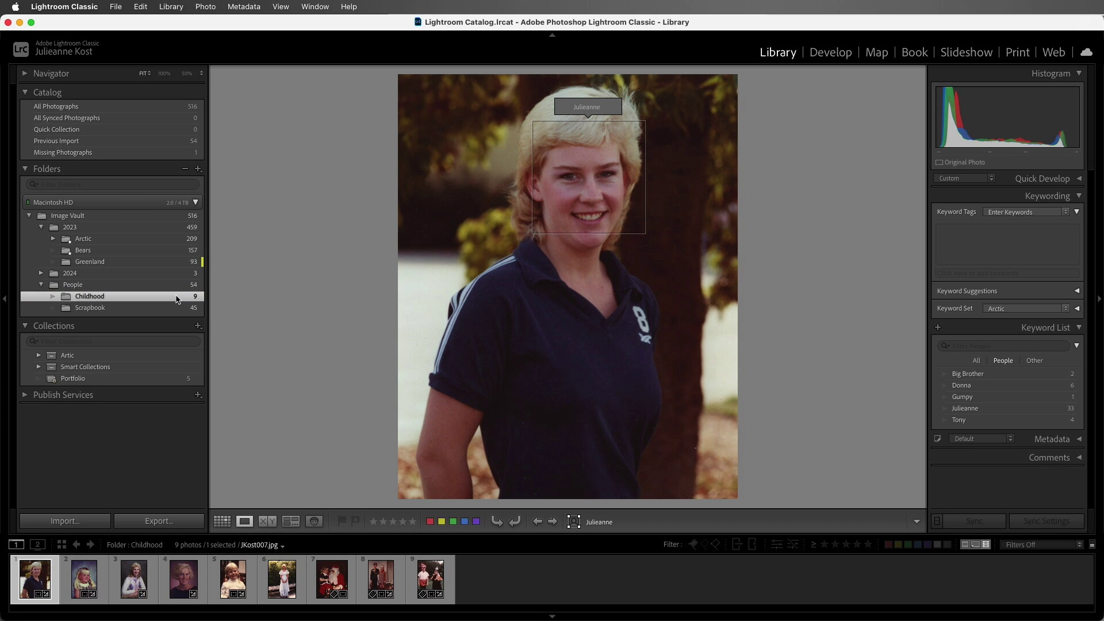
{"action": "key", "text": "Right"}
{"action": "key", "text": "Right"}
{"action": "key", "text": "Right"}
{"action": "key", "text": "Right"}
{"action": "key", "text": "Right"}
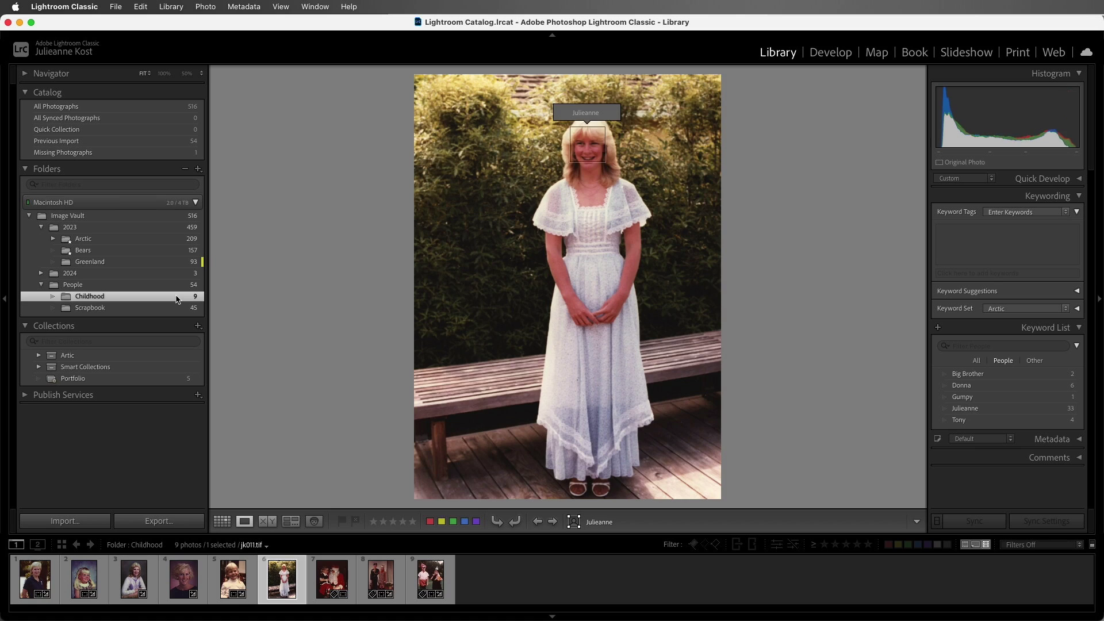
{"action": "key", "text": "Right"}
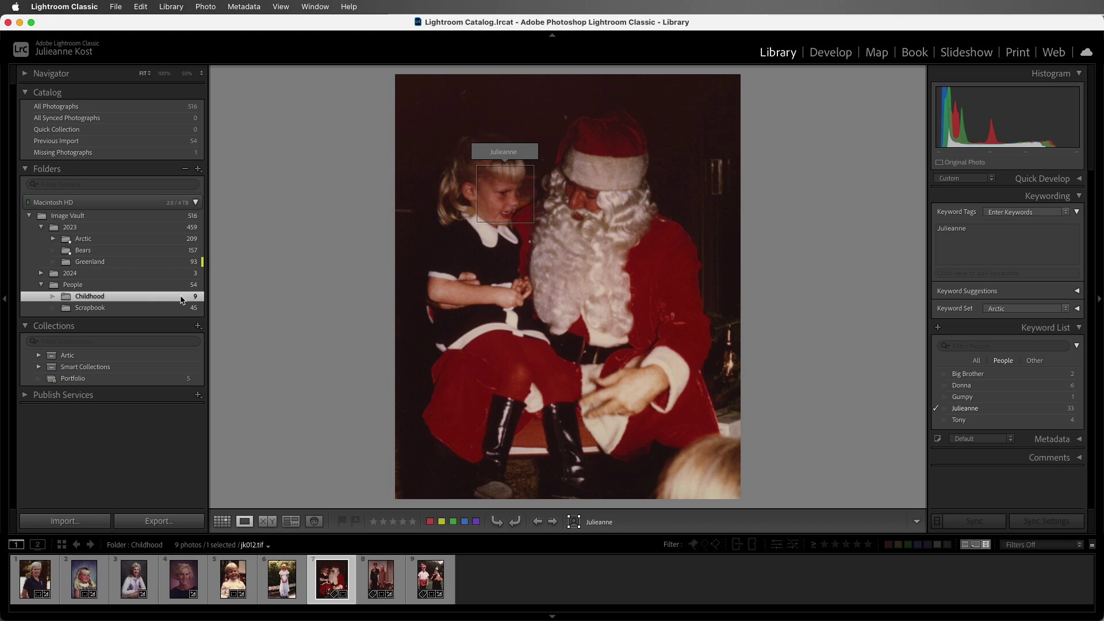
Step: Draw a face region over Santa's face, name it Santa, and return to Grid View
{"action": "left_click", "coordinate": [573, 521]}
{"action": "mouse_move", "coordinate": [552, 148]}
{"action": "left_mouse_down"}
{"action": "mouse_move", "coordinate": [648, 228]}
{"action": "mouse_move", "coordinate": [639, 238]}
{"action": "left_mouse_up"}
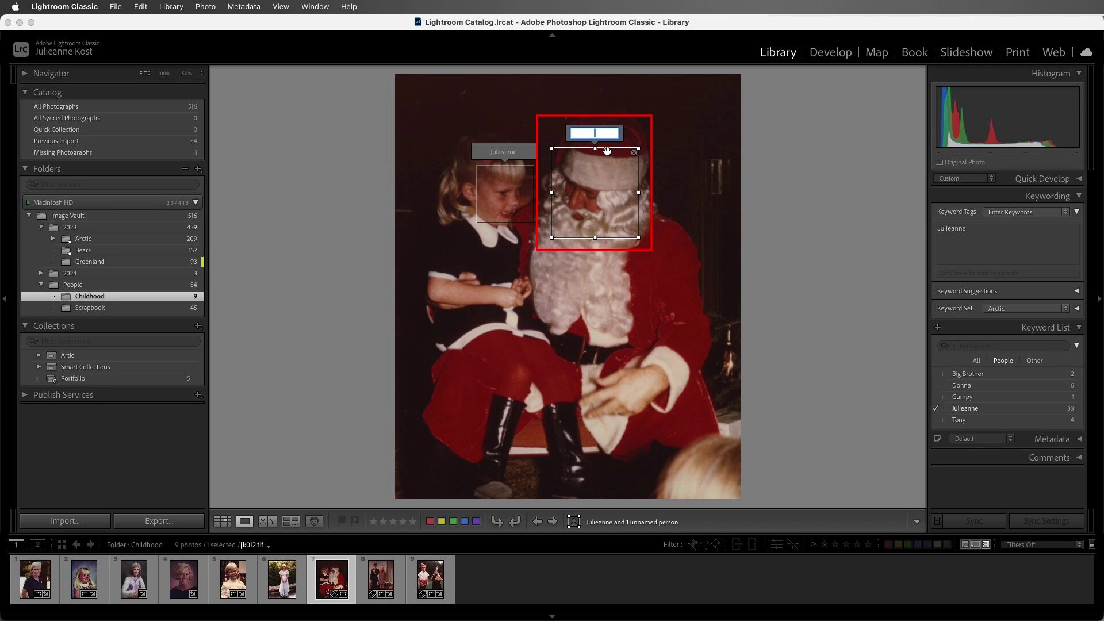
{"action": "type", "text": "Santa"}
{"action": "key", "text": "Return"}
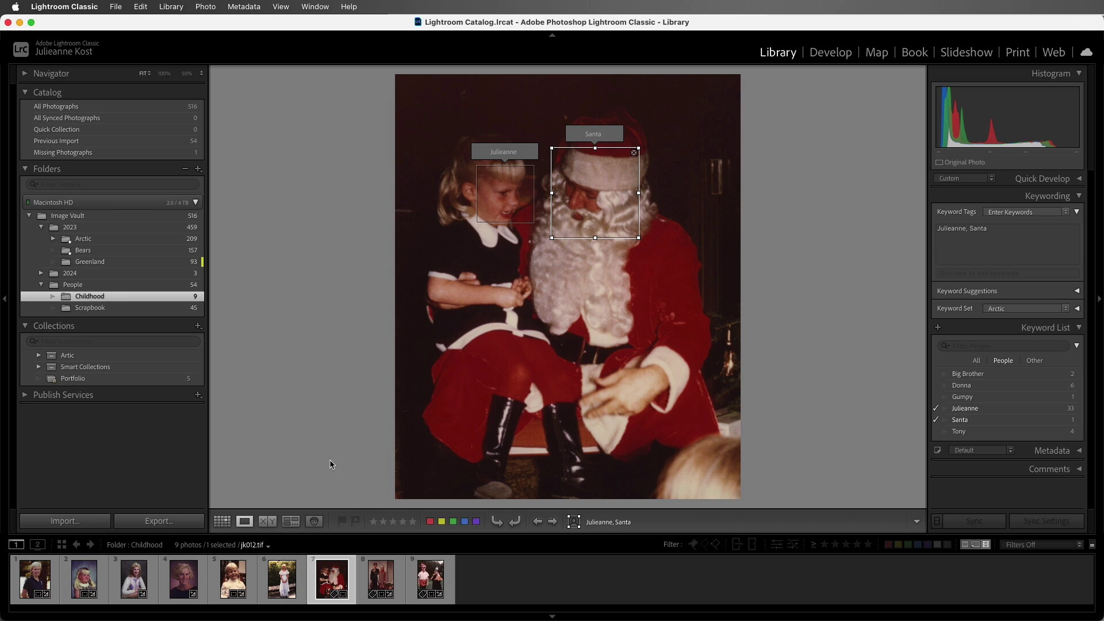
{"action": "left_click", "coordinate": [222, 521]}
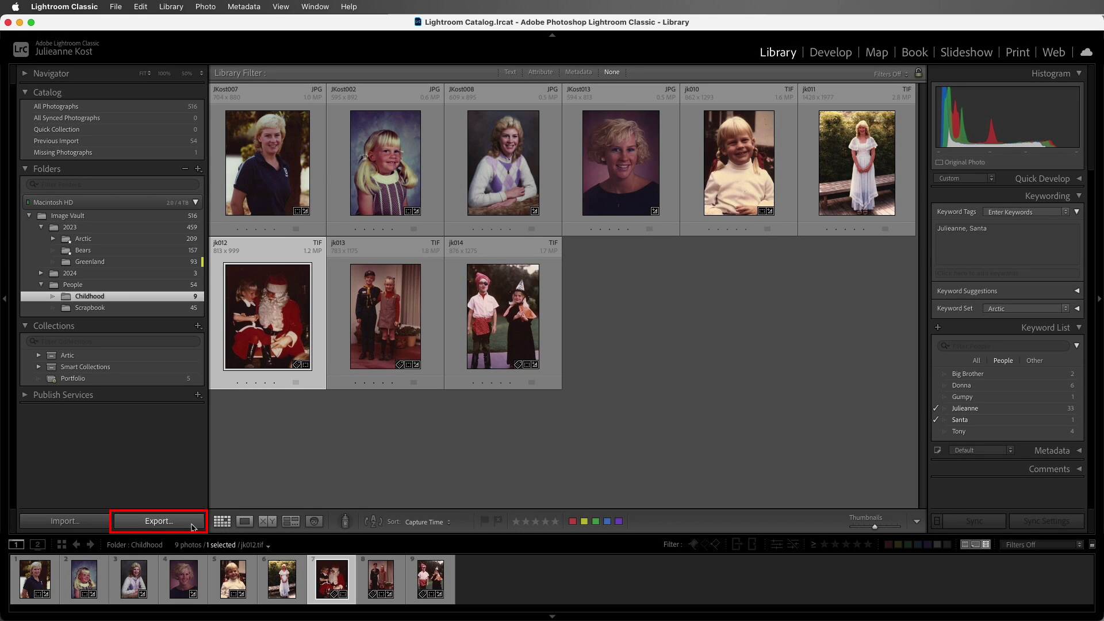
Step: Open Export One File for the Santa photo and turn off Remove Person Info
{"action": "left_click", "coordinate": [192, 525]}
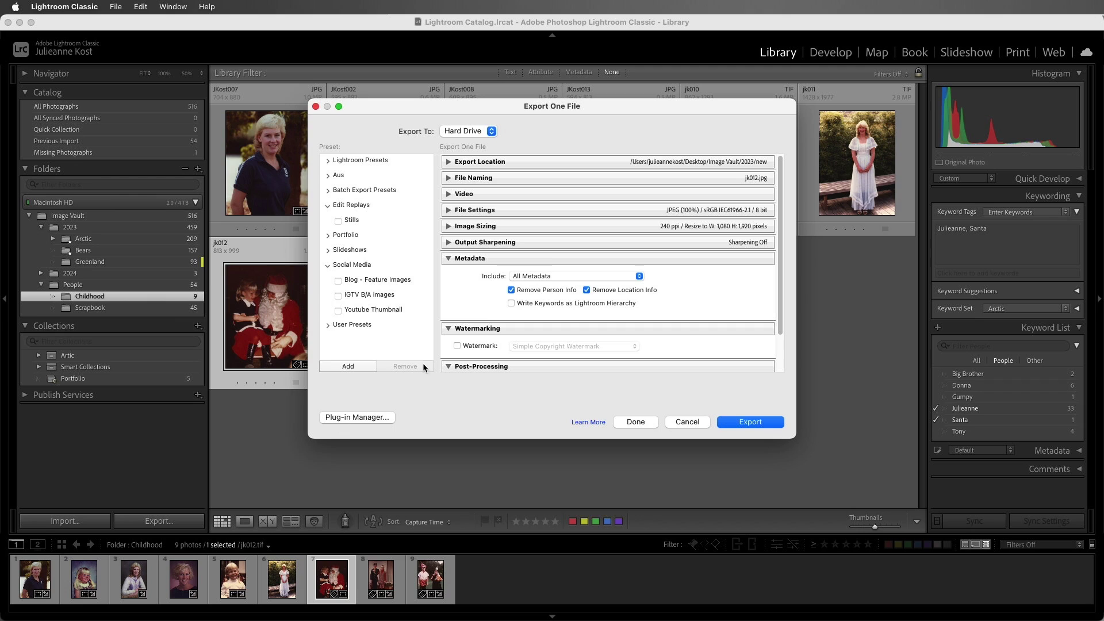
{"action": "left_click", "coordinate": [524, 293]}
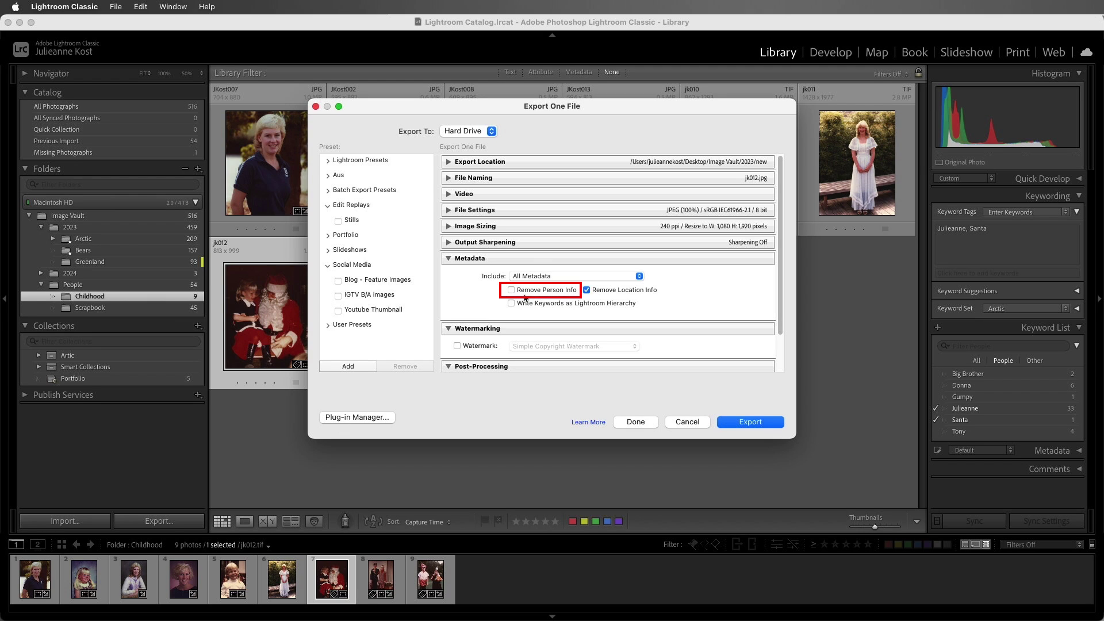